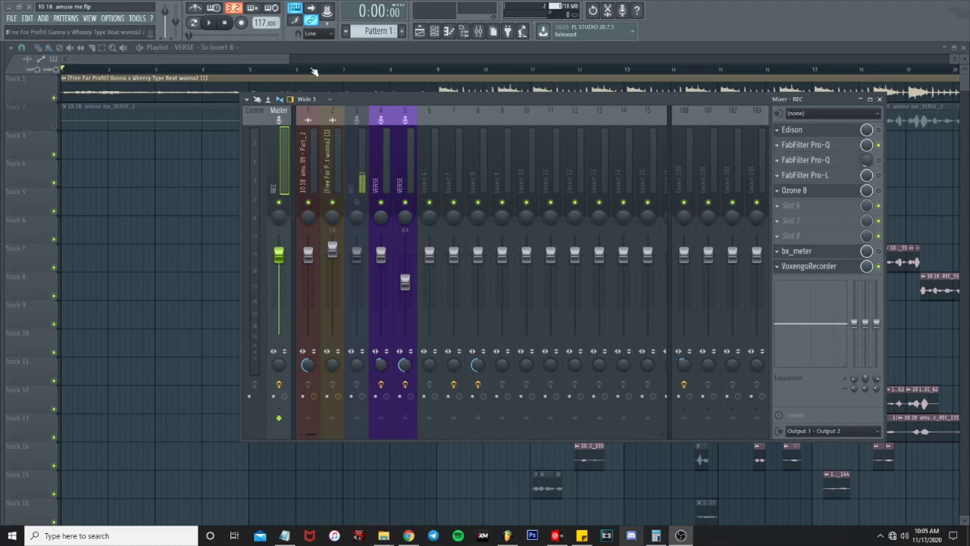
# Close the mixer, show the whole arrangement in the playlist and play the song from the start
pyautogui.click(285, 60)
pyautogui.scroll(-3, 314, 225)
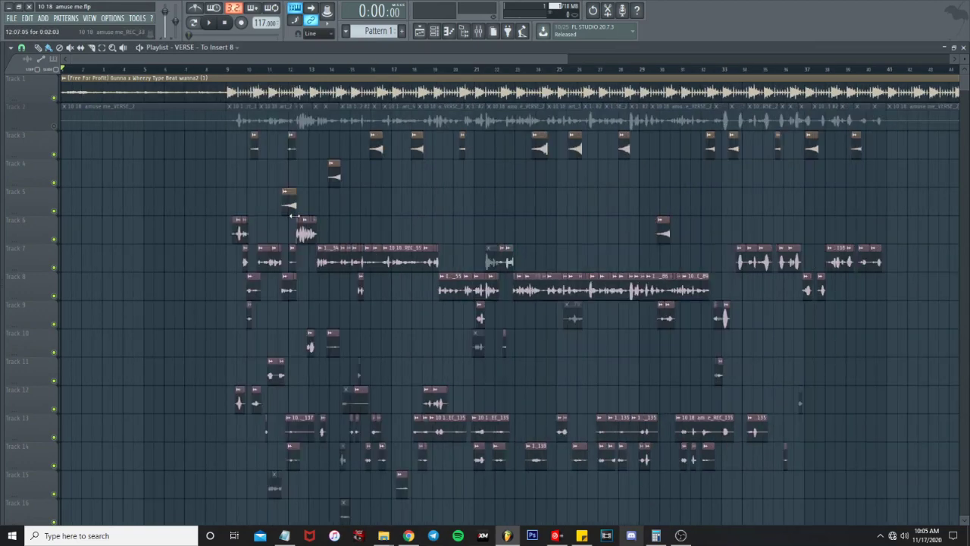
pyautogui.press('space')
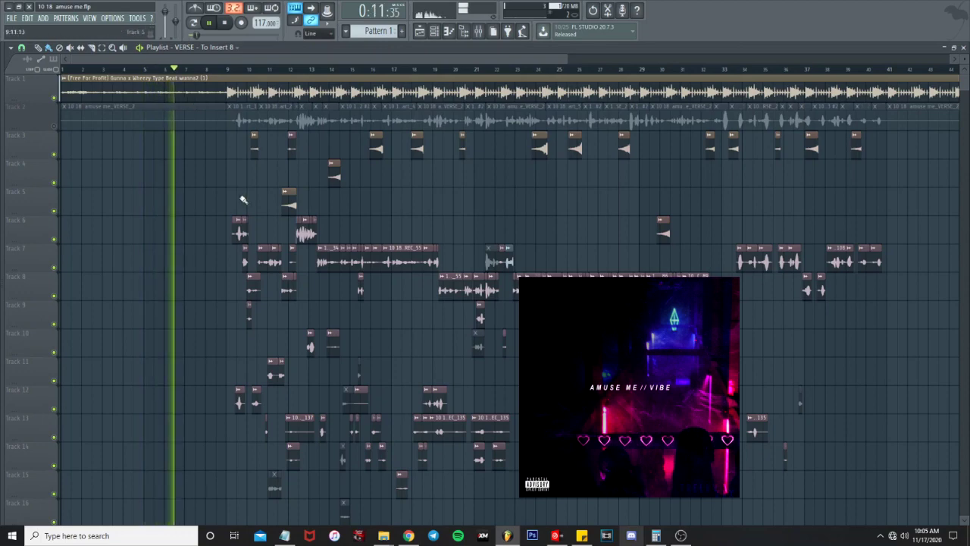
# Move the Track 7 vocal clips between bars 9 and 19 up to Track 6, and the Track 5 clip near bar 12 to Track 4
pyautogui.keyDown('ctrl'); pyautogui.scroll(2, 242, 200); pyautogui.keyUp('ctrl')
pyautogui.scroll(-1, 338, 276)
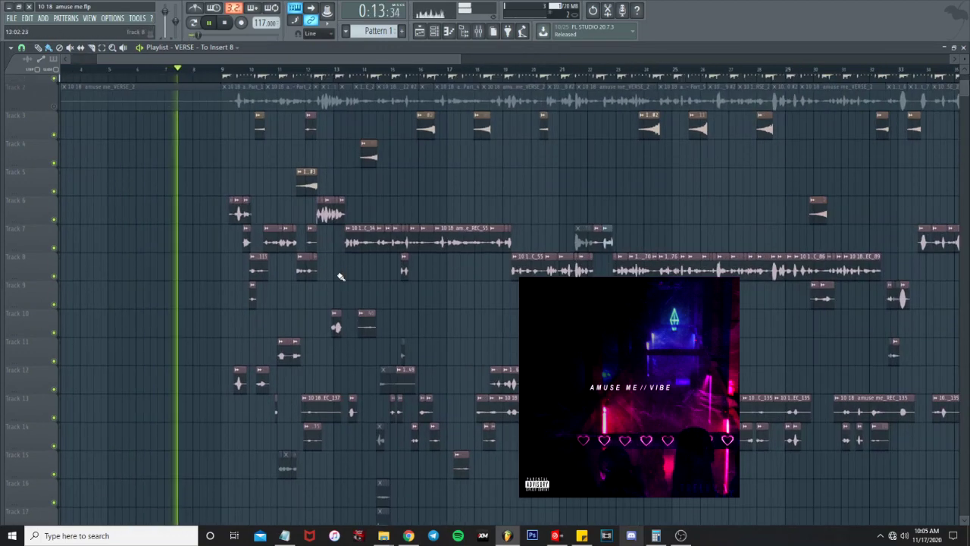
pyautogui.scroll(1, 340, 277)
pyautogui.moveTo(228, 244); pyautogui.dragTo(311, 171)
pyautogui.moveTo(327, 248); pyautogui.dragTo(543, 270)
pyautogui.moveTo(438, 259); pyautogui.dragTo(438, 222)
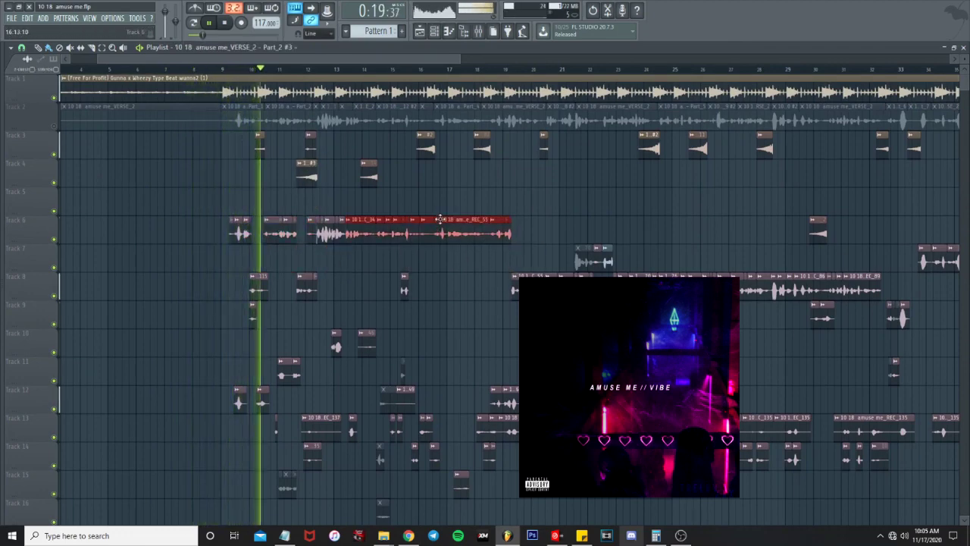
# Move the vocal clips between bars 19 and 23 from Tracks 7 and 8 up to Track 6
pyautogui.click(499, 283)
pyautogui.moveTo(504, 281); pyautogui.dragTo(569, 240)
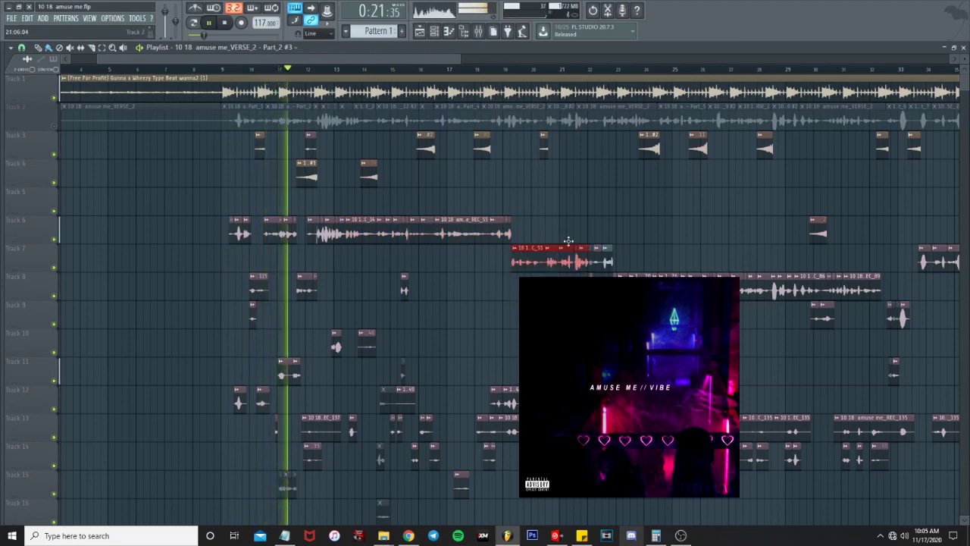
pyautogui.moveTo(590, 277); pyautogui.dragTo(587, 248)
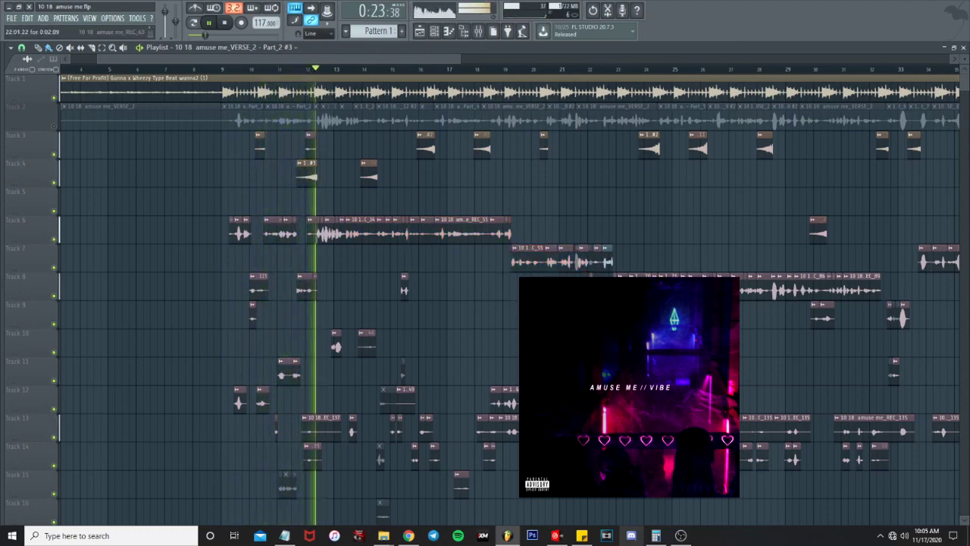
pyautogui.moveTo(507, 253); pyautogui.dragTo(595, 236)
# Move the Track 8 vocal clips between bars 23 and 32 up to Track 6, and stop playback
pyautogui.moveTo(602, 271); pyautogui.dragTo(909, 300)
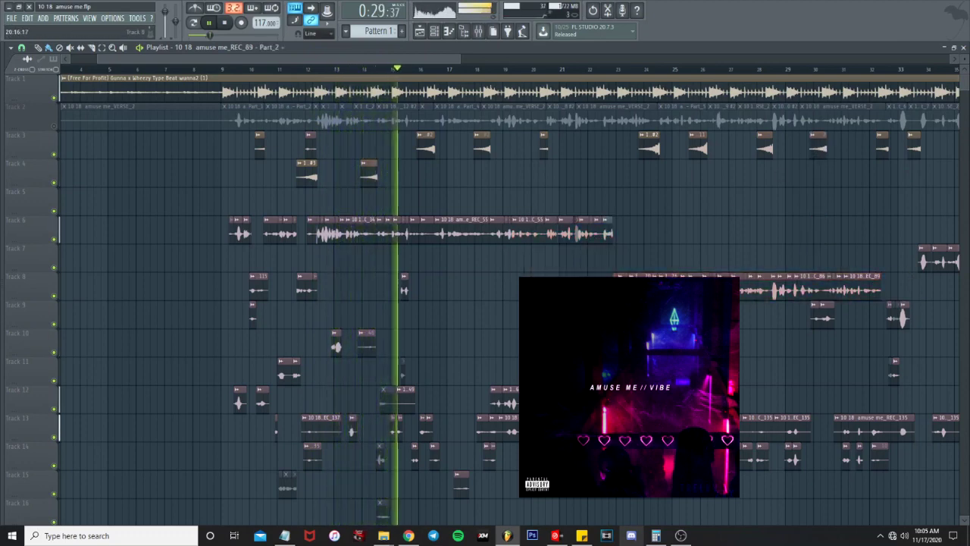
pyautogui.moveTo(557, 274); pyautogui.dragTo(925, 301)
pyautogui.moveTo(784, 277); pyautogui.dragTo(784, 217)
pyautogui.keyDown('ctrl'); pyautogui.click(705, 263); pyautogui.keyUp('ctrl')
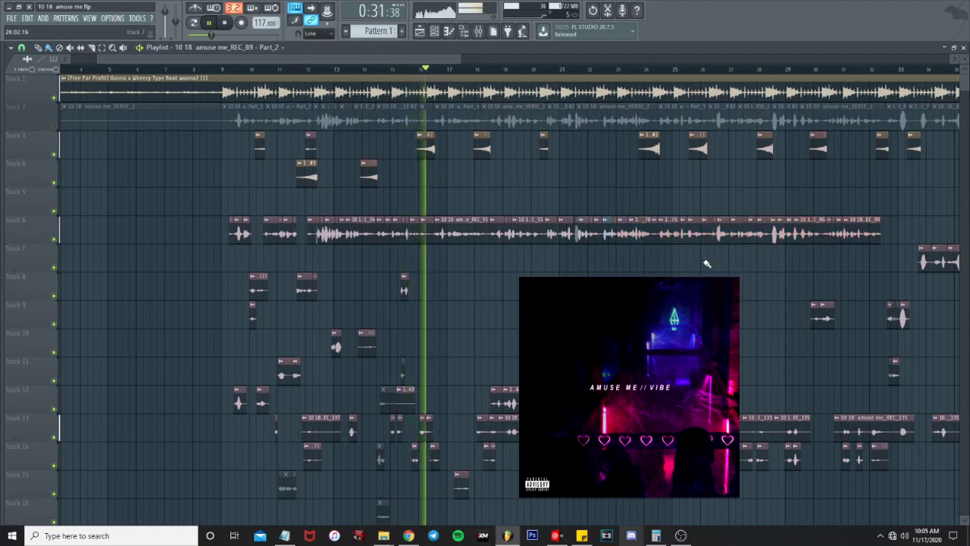
pyautogui.scroll(-1, 696, 265)
pyautogui.scroll(1, 299, 278)
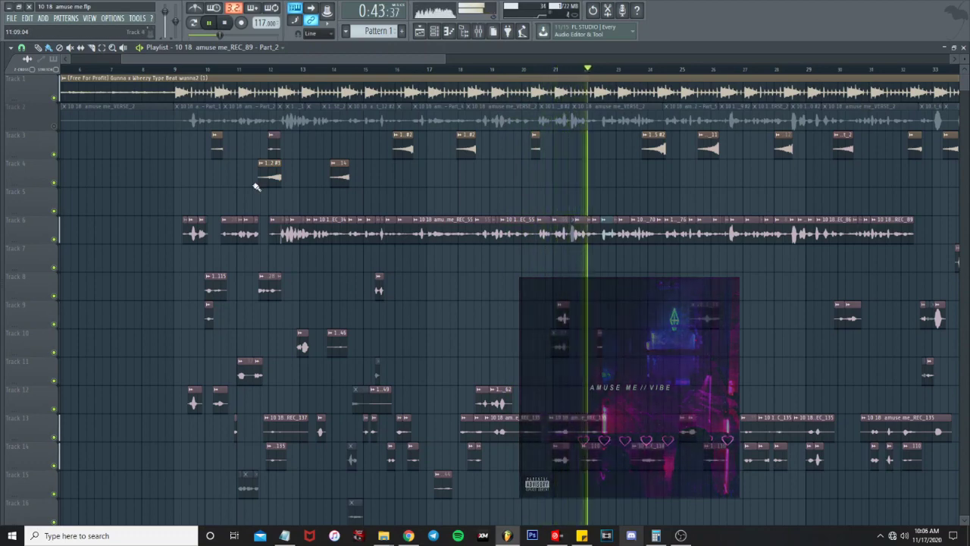
pyautogui.press('space')
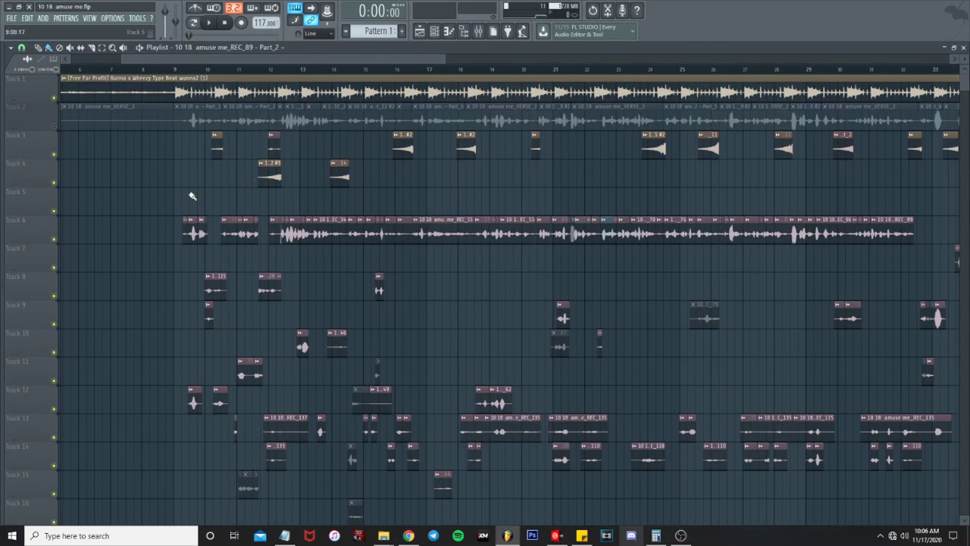
# Open the mixer and examine the Auto-Tune Evo settings on the VERSE channel, insert 4
pyautogui.moveTo(166, 236); pyautogui.dragTo(875, 244)
pyautogui.moveTo(171, 274); pyautogui.dragTo(920, 489)
pyautogui.click(479, 30)
pyautogui.click(381, 163)
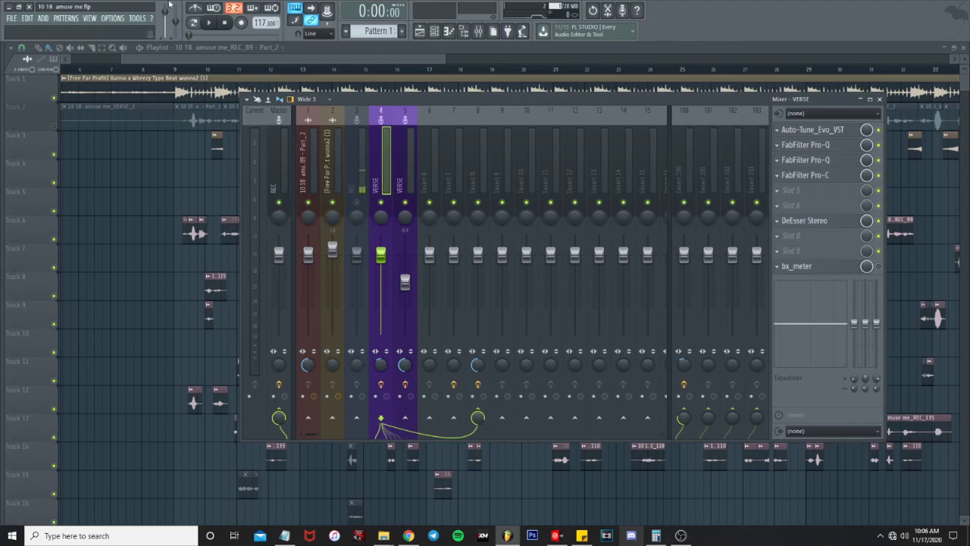
pyautogui.click(813, 129)
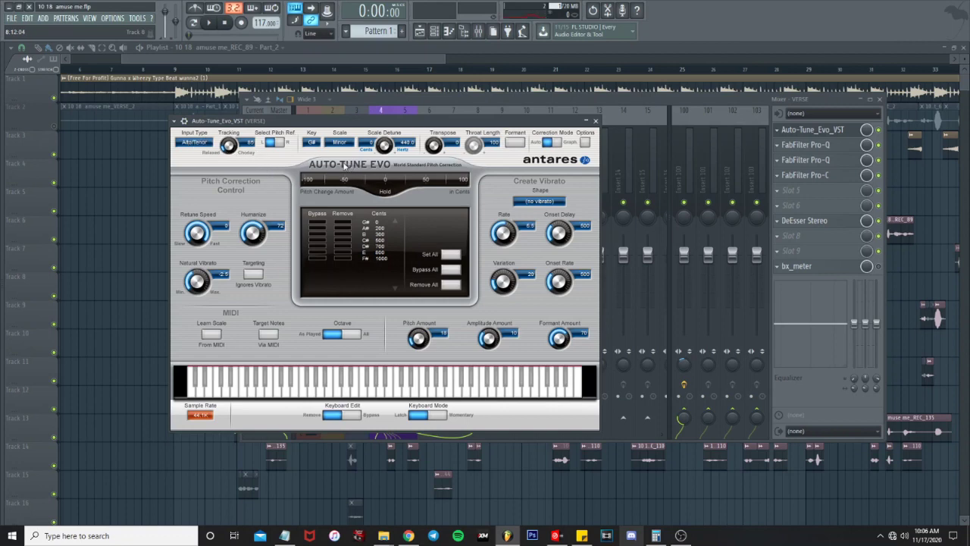
pyautogui.click(593, 122)
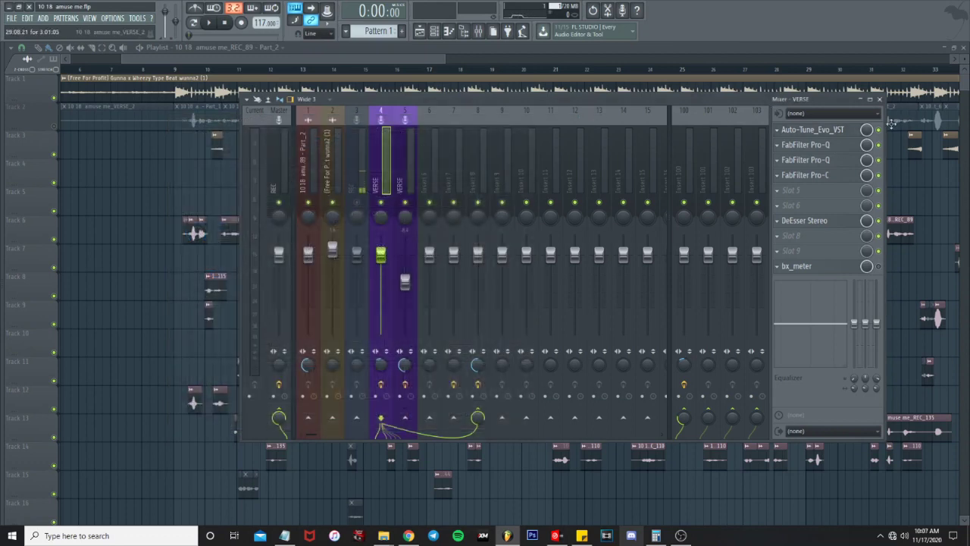
# Bypass every effect after the first Pro-Q on VERSE insert 4, and audition the song from bar 9
pyautogui.rightClick(880, 131)
pyautogui.click(884, 136)
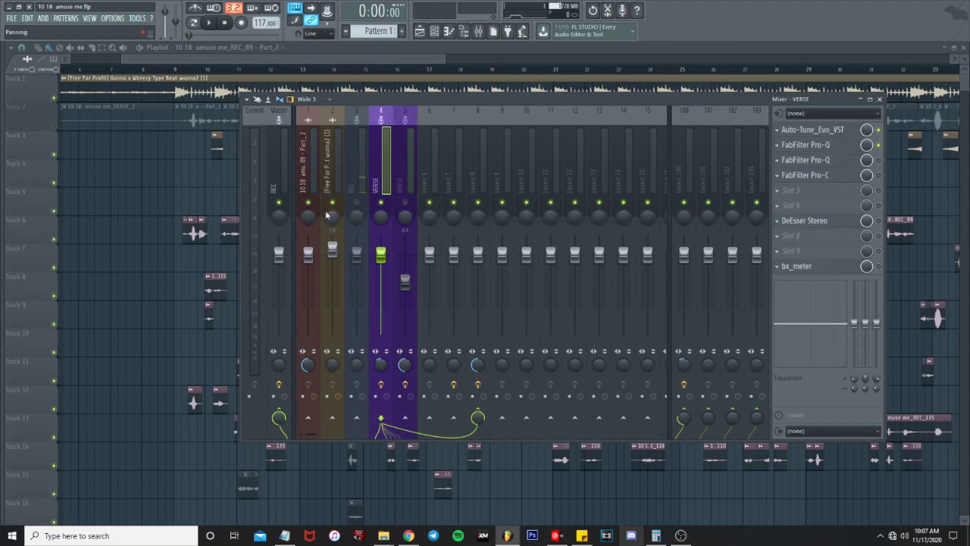
pyautogui.moveTo(200, 70)
pyautogui.mouseDown()
pyautogui.moveTo(264, 72)
pyautogui.moveTo(182, 72)
pyautogui.mouseUp()
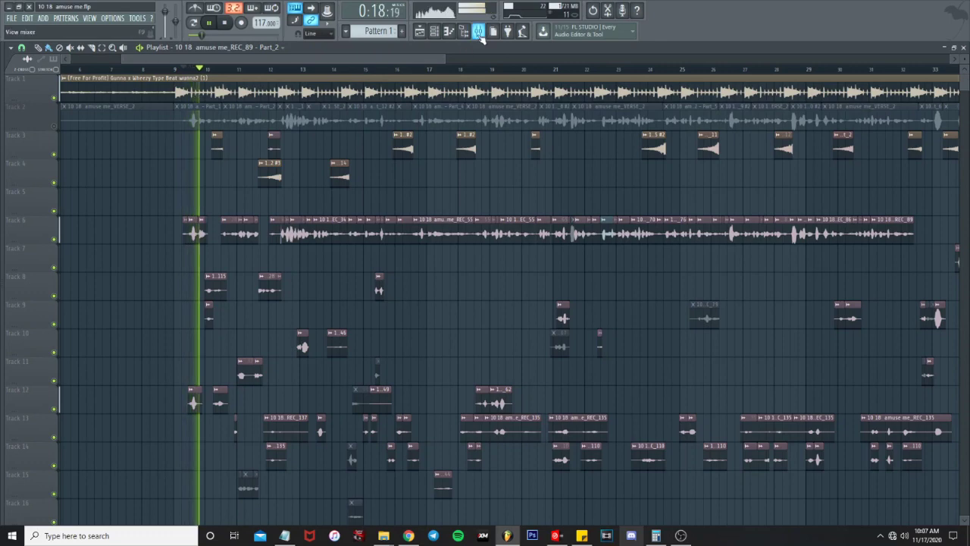
pyautogui.press('F9')
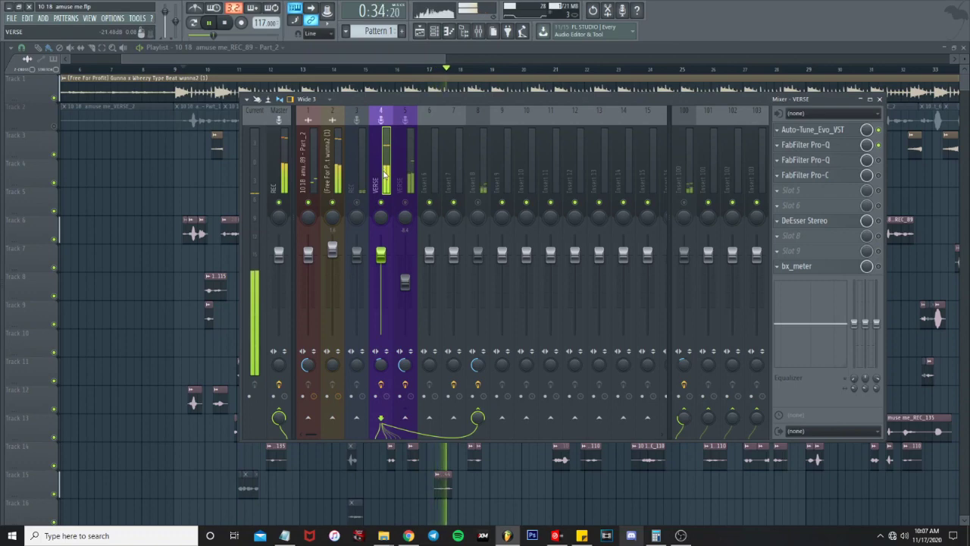
pyautogui.press('space')
# Open the first FabFilter Pro-Q on VERSE insert 4 and arrange it side by side with a smaller mixer window
pyautogui.click(814, 144)
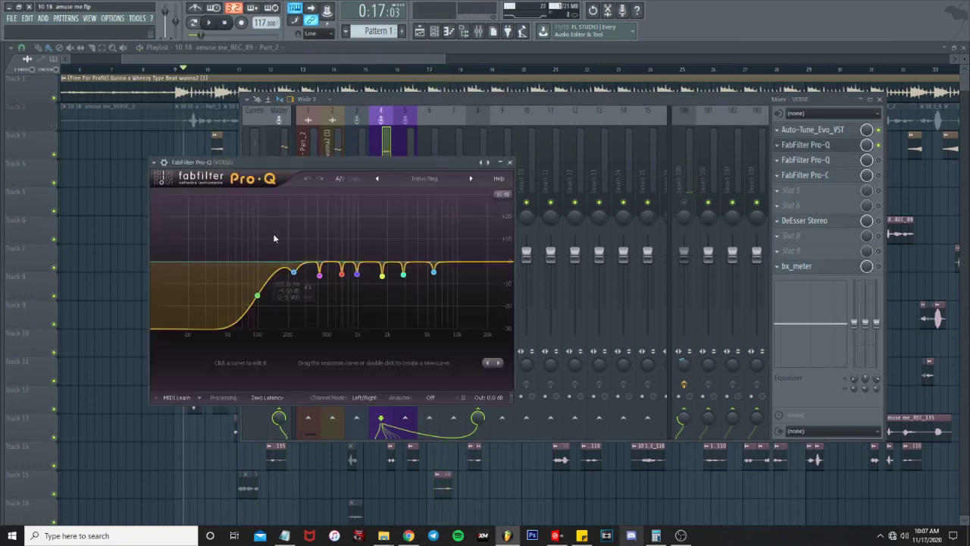
pyautogui.moveTo(473, 101); pyautogui.dragTo(621, 190)
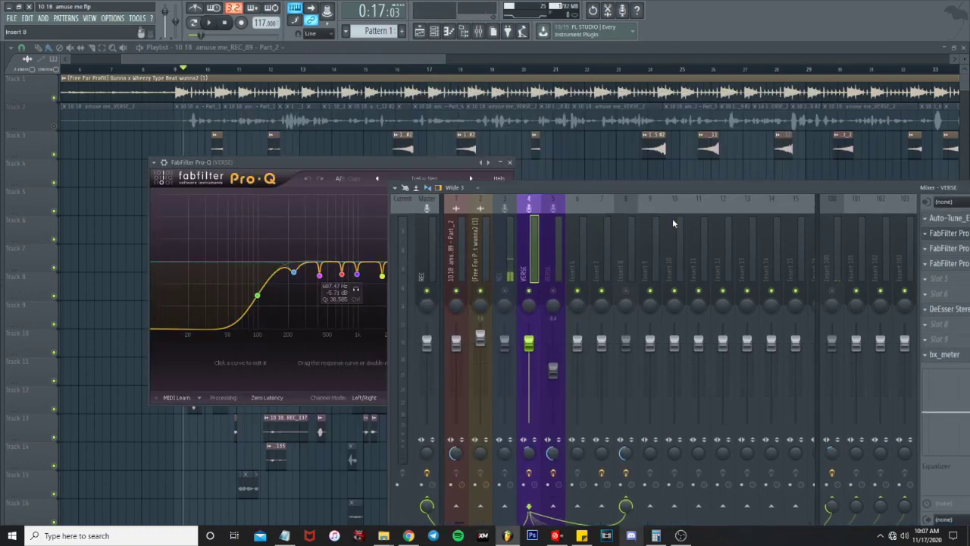
pyautogui.moveTo(672, 223); pyautogui.dragTo(694, 241)
pyautogui.moveTo(614, 241); pyautogui.dragTo(335, 174)
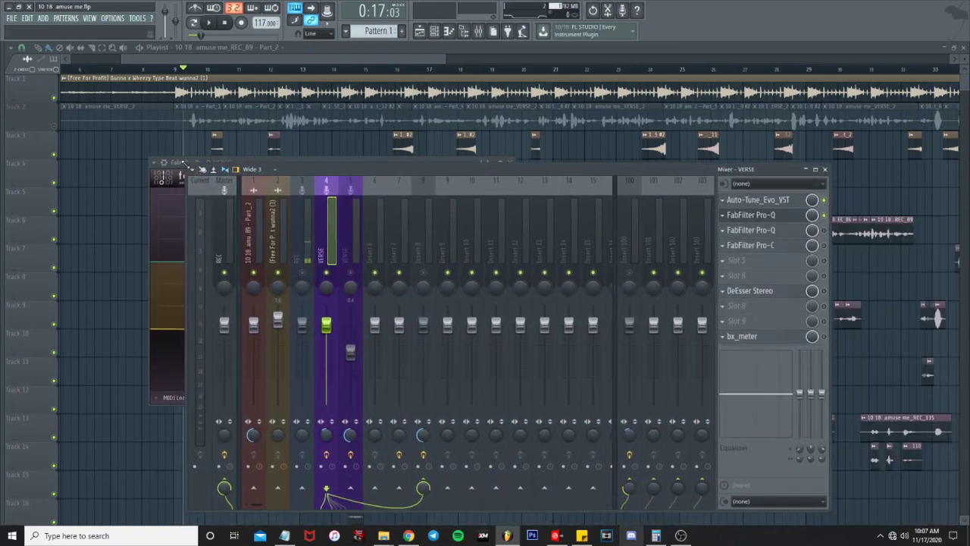
pyautogui.moveTo(183, 164); pyautogui.dragTo(349, 211)
pyautogui.moveTo(473, 226); pyautogui.dragTo(612, 165)
pyautogui.moveTo(307, 164); pyautogui.dragTo(242, 158)
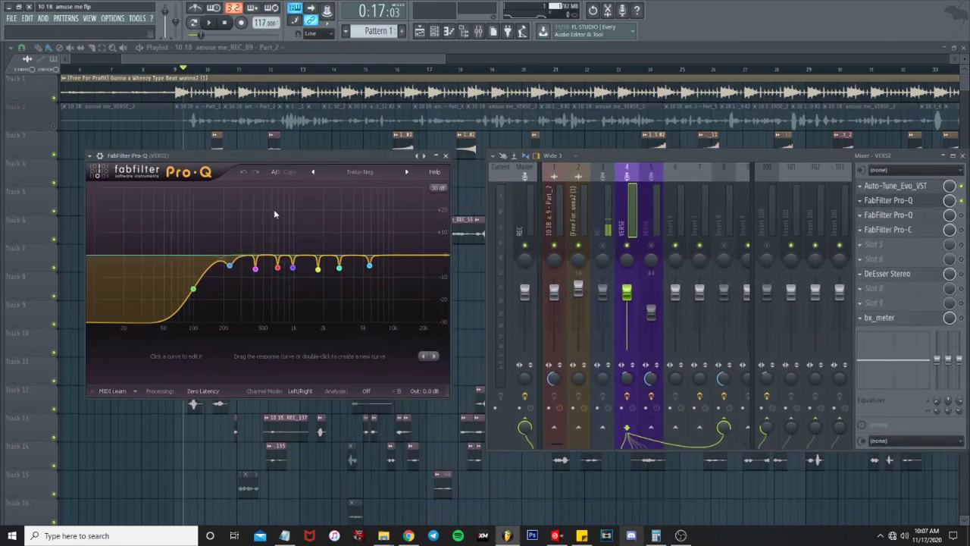
# Set the Pro-Q spectrum analyzer to Pre+Post
pyautogui.click(367, 389)
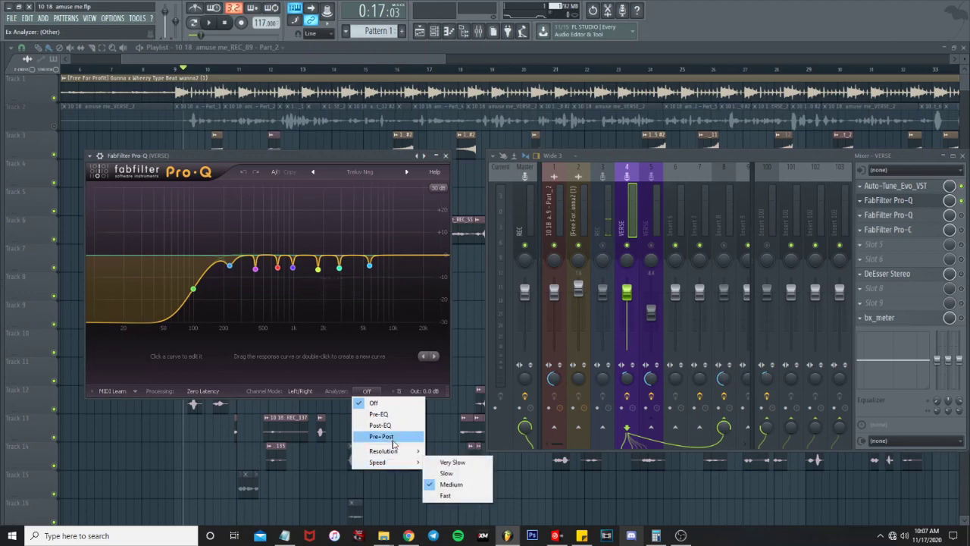
pyautogui.click(381, 425)
pyautogui.click(367, 390)
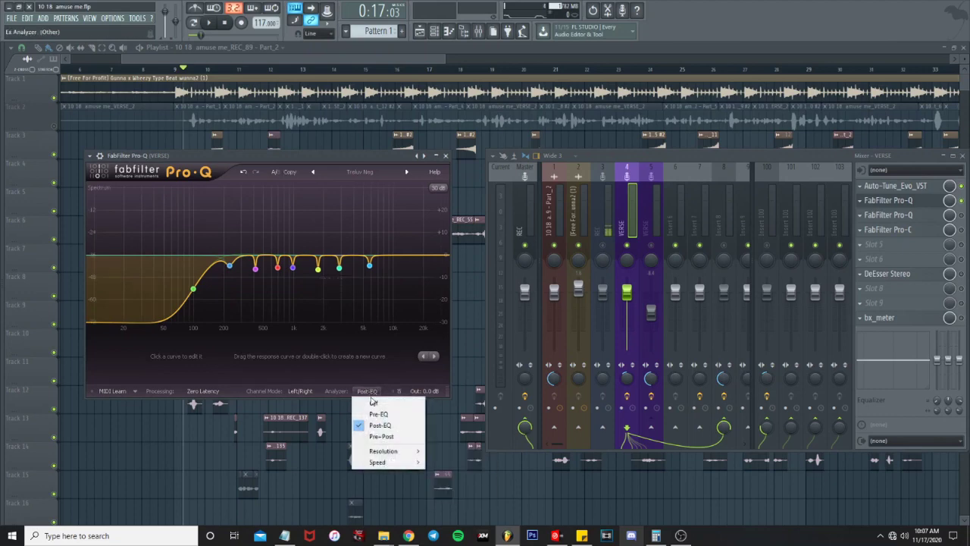
pyautogui.click(372, 436)
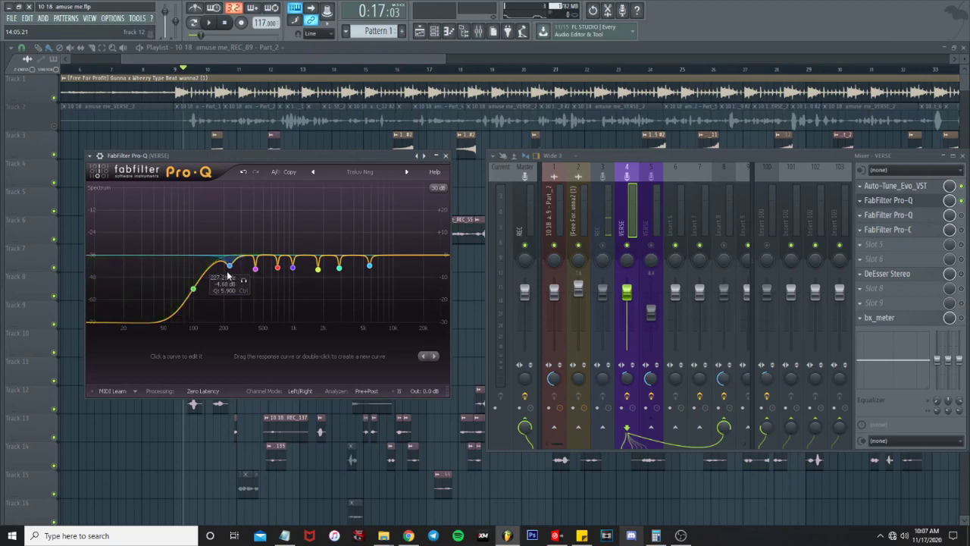
# Lower the Master fader and adjust the Pro-Q low-shelf cut near 100 Hz while the song plays
pyautogui.click(523, 295)
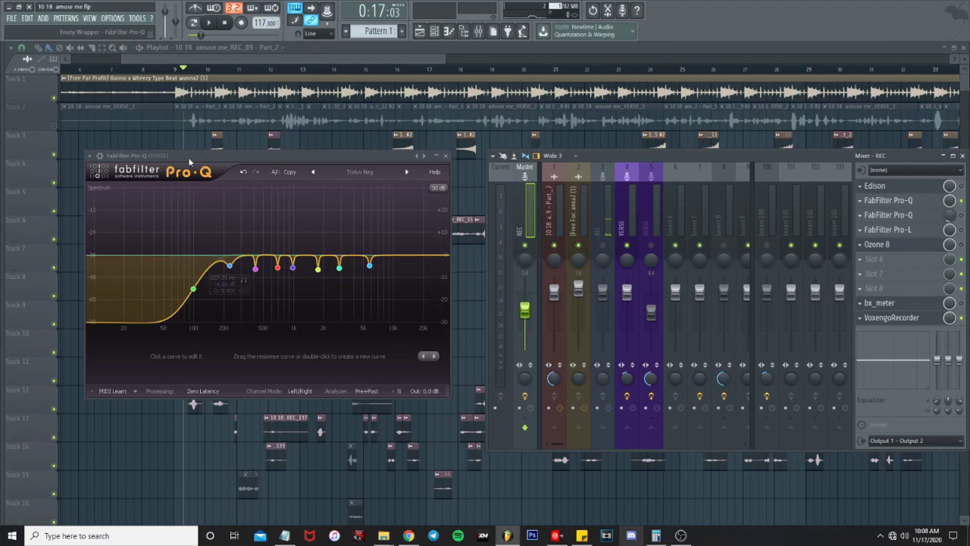
pyautogui.moveTo(188, 157); pyautogui.dragTo(231, 148)
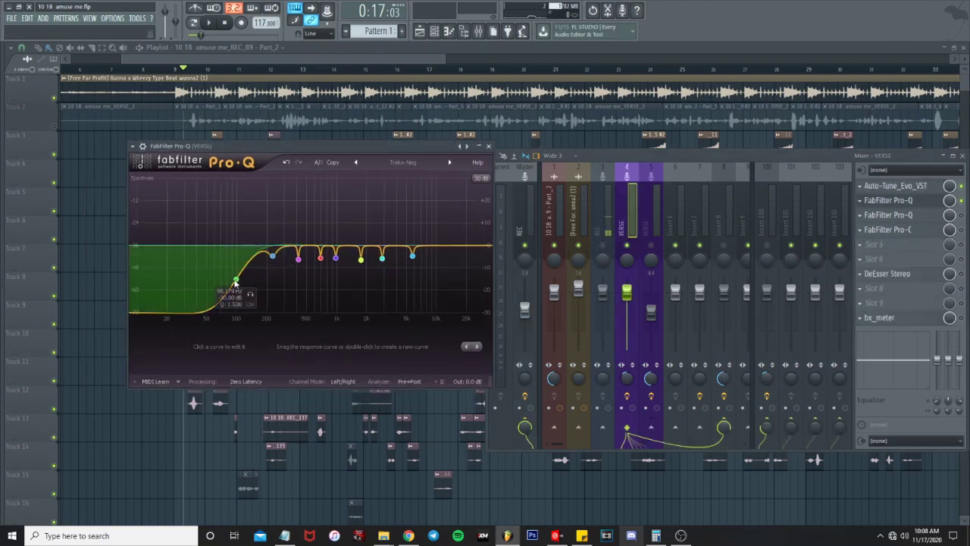
pyautogui.press('space')
pyautogui.moveTo(234, 282); pyautogui.dragTo(232, 330)
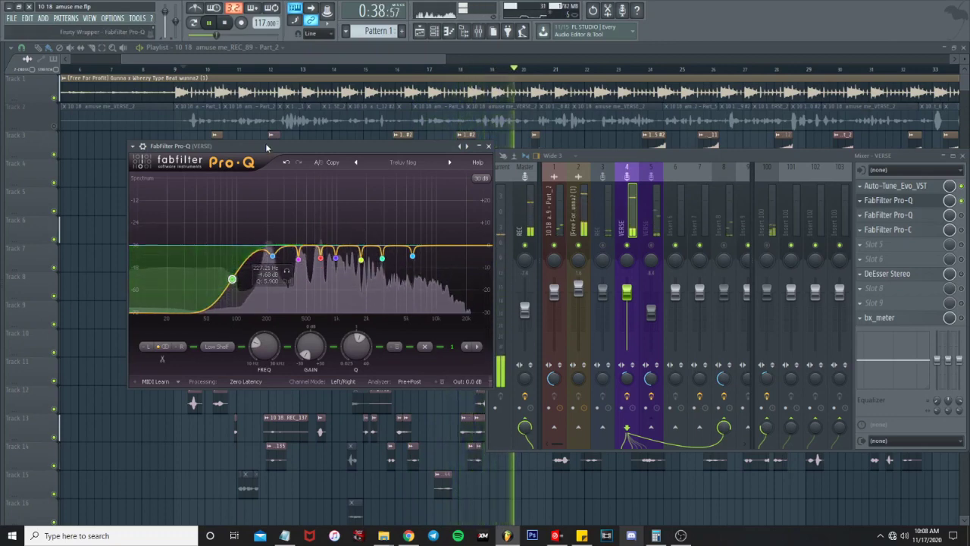
pyautogui.press('space')
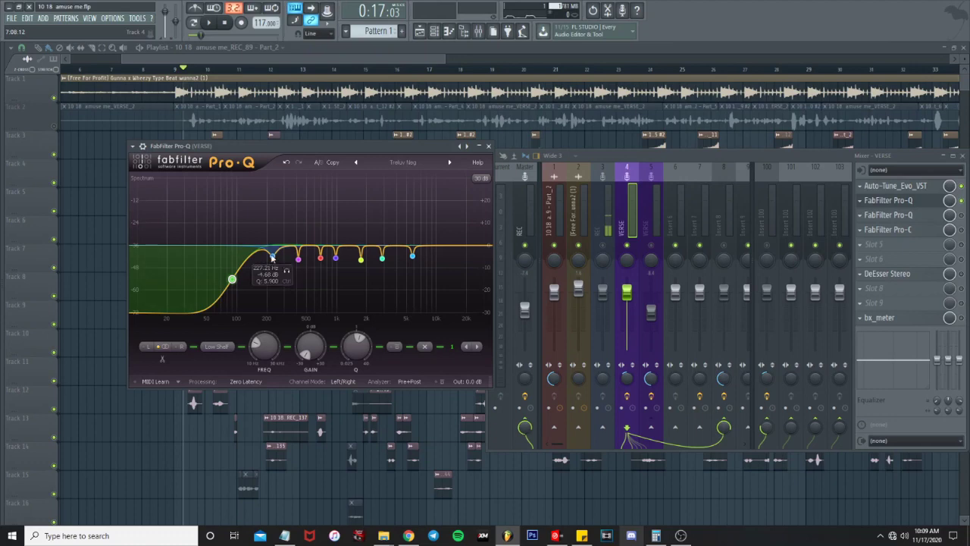
# Boost Pro-Q band 2 to +30 dB at about 197 Hz during playback, and turn its gain back down to a cut
pyautogui.moveTo(274, 260); pyautogui.dragTo(267, 156)
pyautogui.press('space')
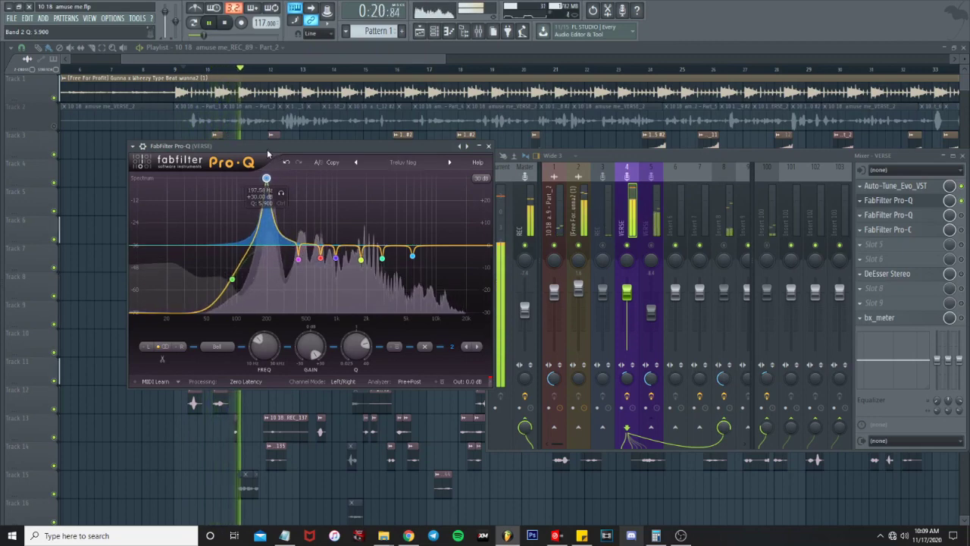
pyautogui.moveTo(303, 356); pyautogui.dragTo(294, 415)
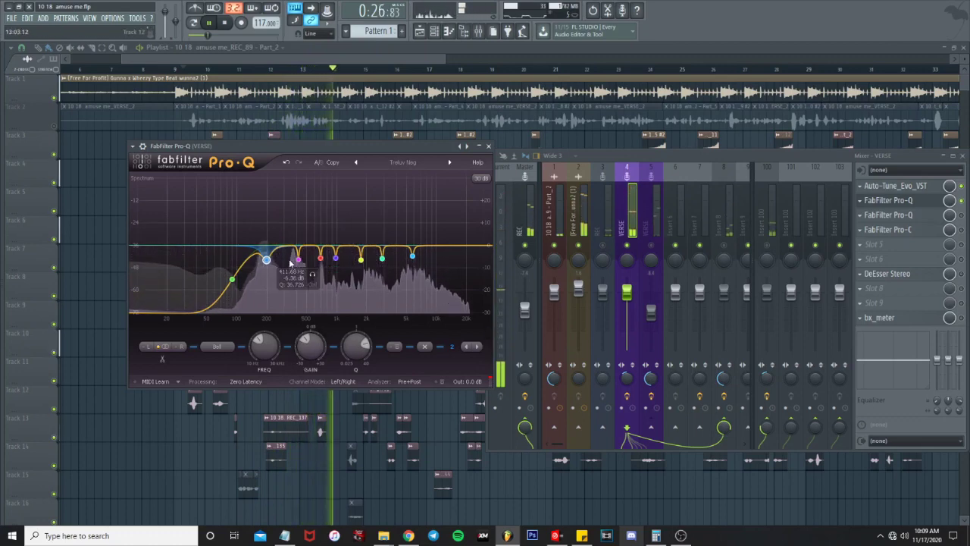
# Boost Pro-Q bands 3 and 4 in turn, then cut about 5.7 dB at 421 Hz and about 5.5 dB at 664 Hz
pyautogui.moveTo(298, 259); pyautogui.dragTo(300, 161)
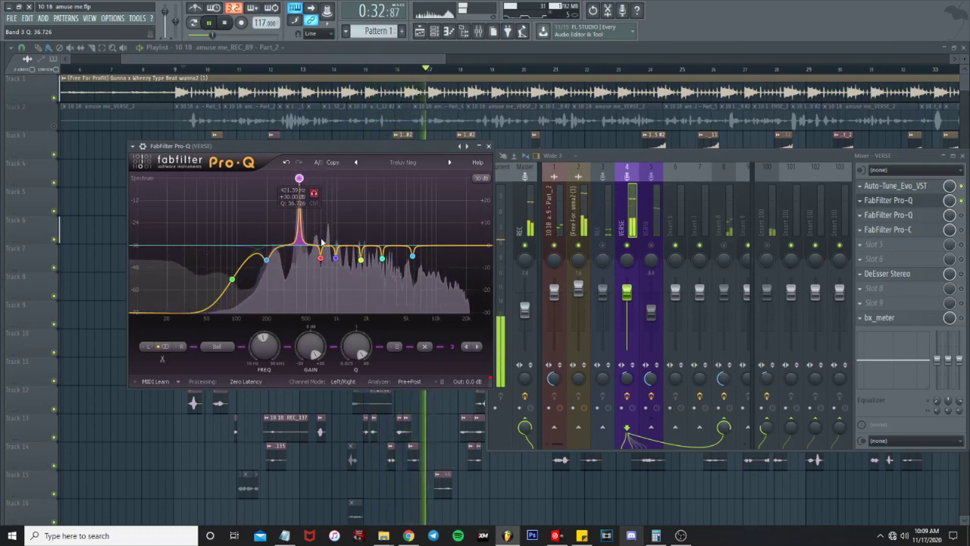
pyautogui.moveTo(309, 348); pyautogui.dragTo(303, 410)
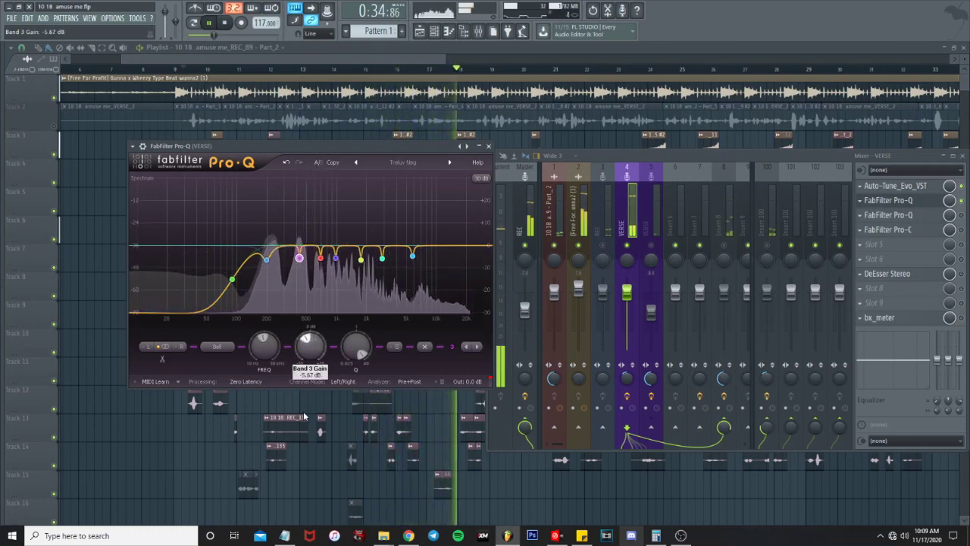
pyautogui.moveTo(321, 258); pyautogui.dragTo(317, 161)
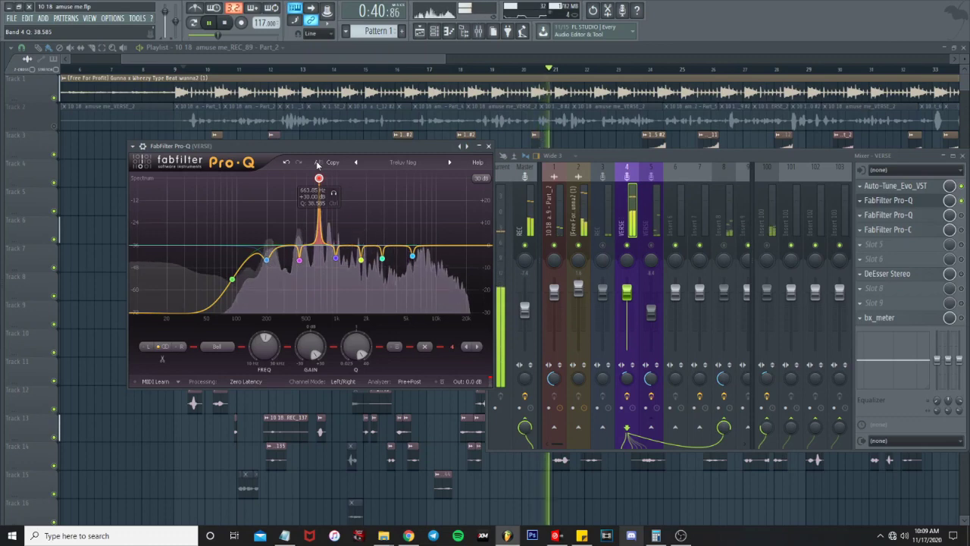
pyautogui.moveTo(308, 355); pyautogui.dragTo(303, 406)
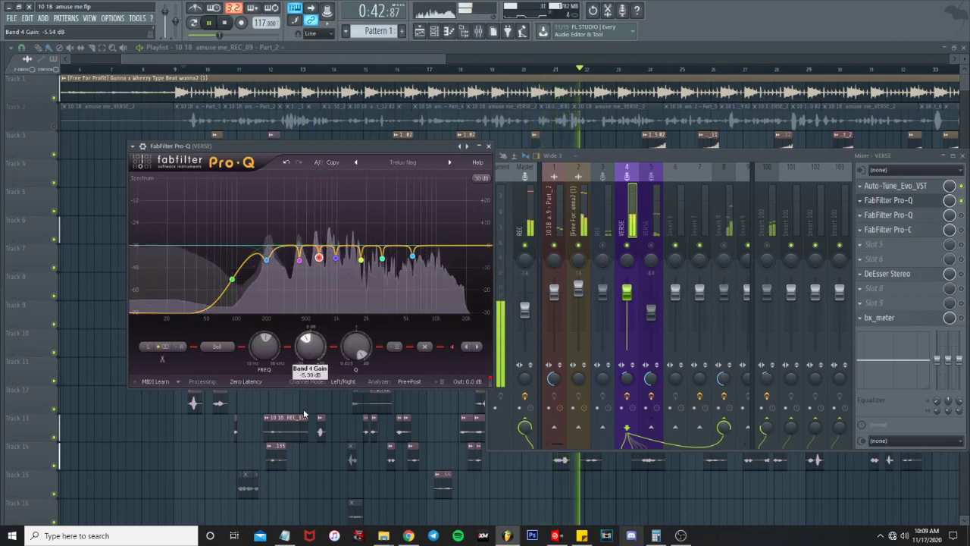
pyautogui.press('space')
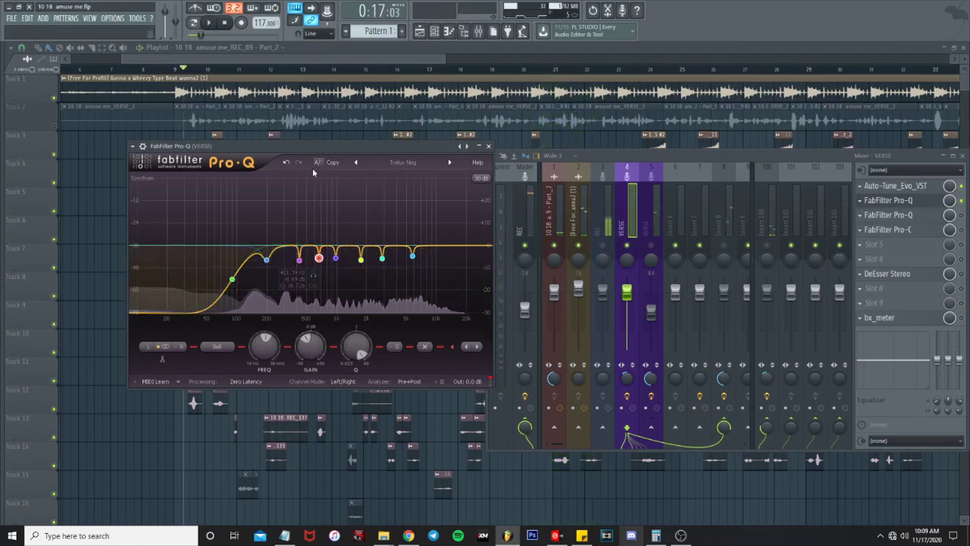
# Enable the second FabFilter Pro-Q on the VERSE track, swap its window in for the first, and set its analyzer to Pre+Post
pyautogui.click(961, 216)
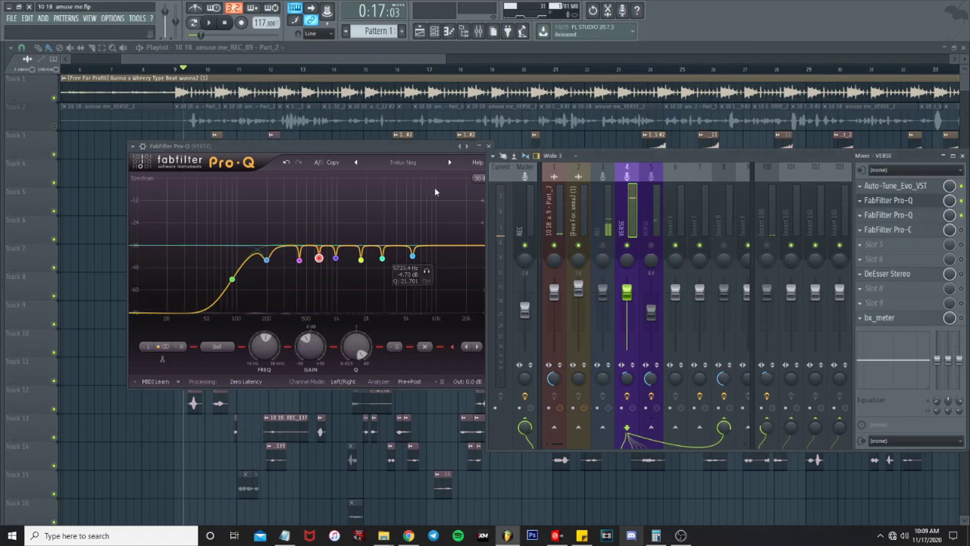
pyautogui.click(488, 146)
pyautogui.click(903, 217)
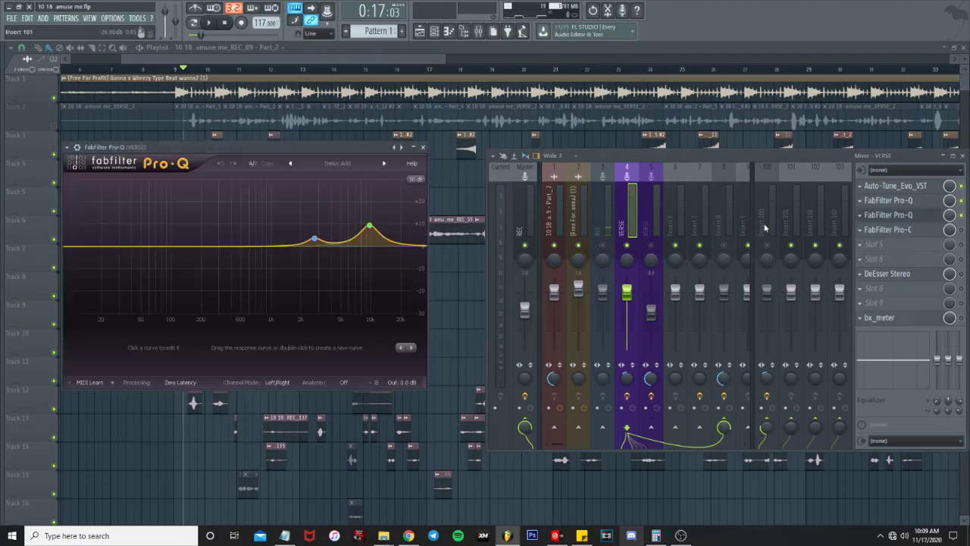
pyautogui.click(343, 383)
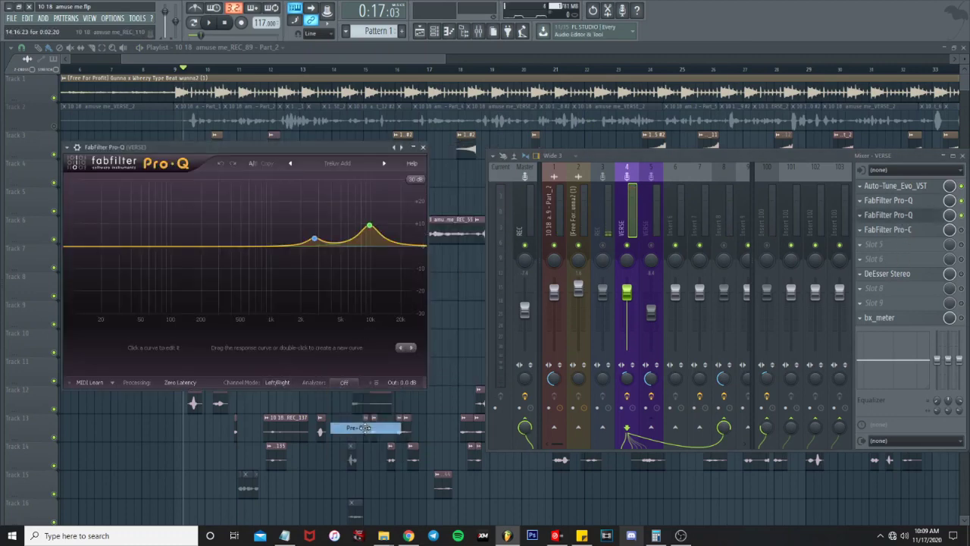
pyautogui.click(353, 427)
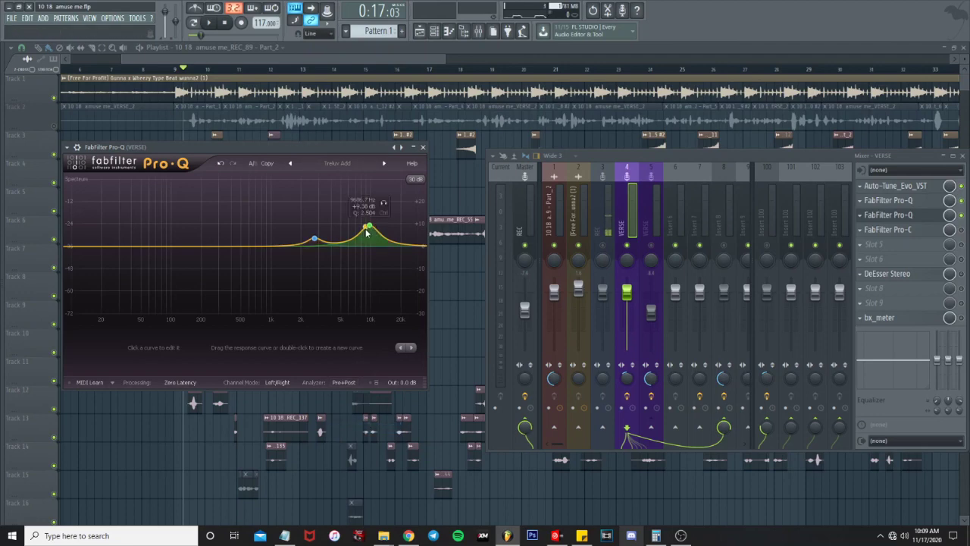
# During playback, boost Pro-Q band 1 near 9.6 kHz to its maximum, and bring its gain back down to about +9.75 dB
pyautogui.press('space')
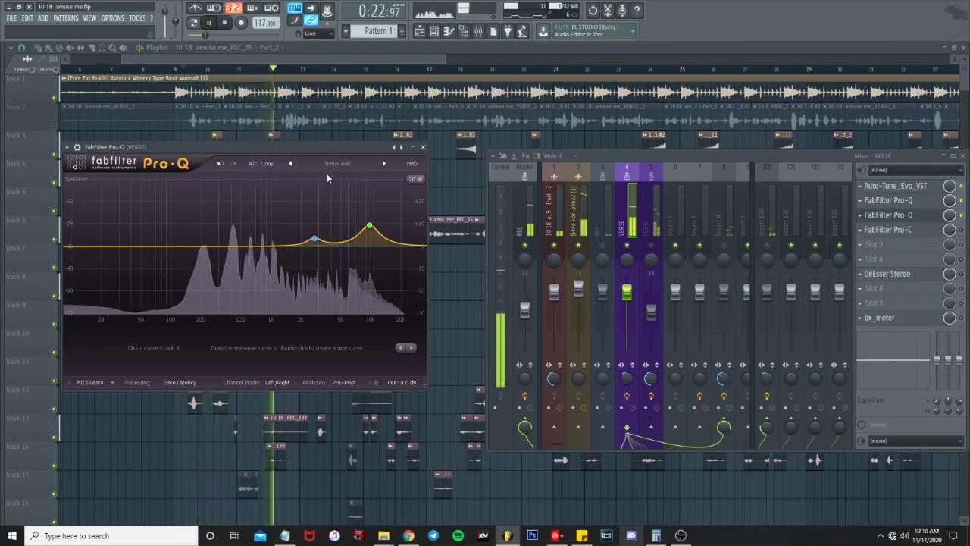
pyautogui.moveTo(369, 225)
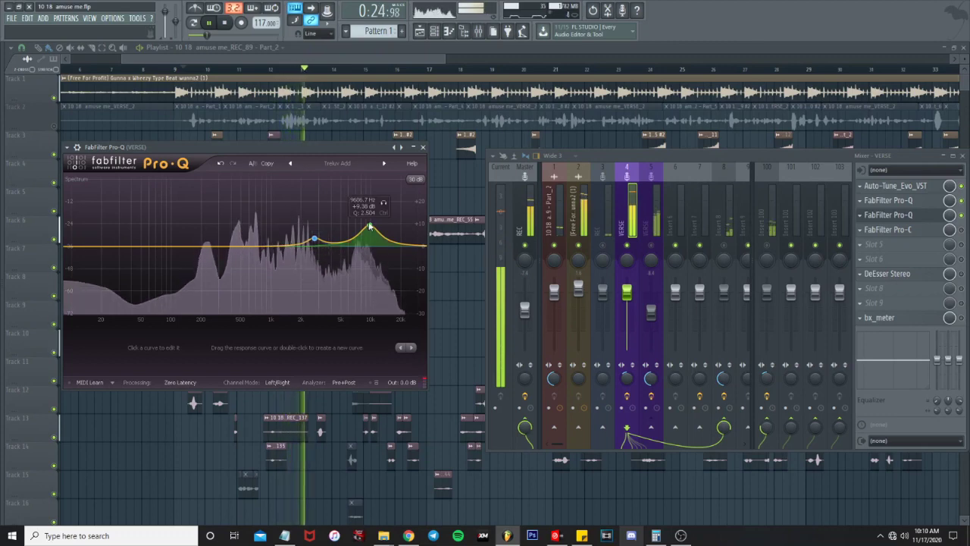
pyautogui.moveTo(369, 225); pyautogui.dragTo(369, 127)
pyautogui.moveTo(244, 347); pyautogui.dragTo(231, 391)
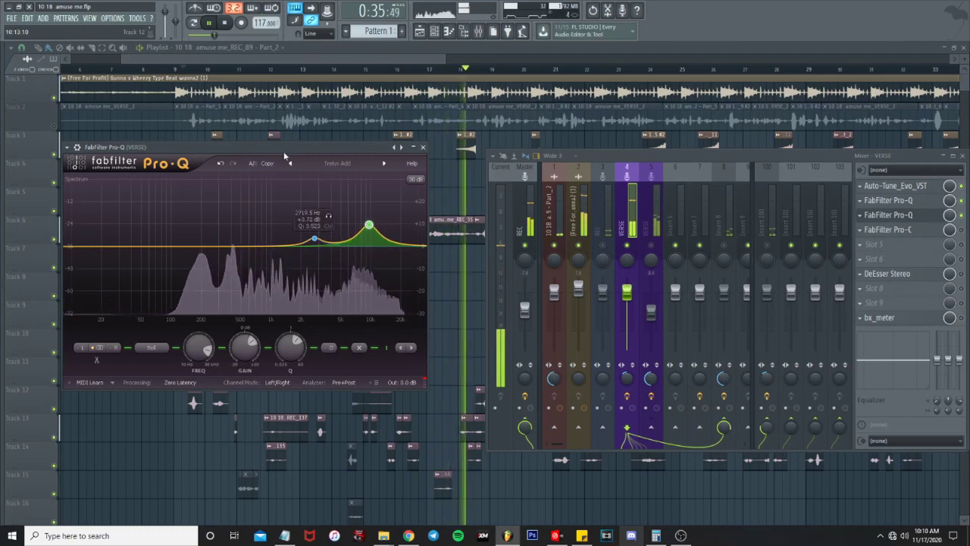
pyautogui.press('space')
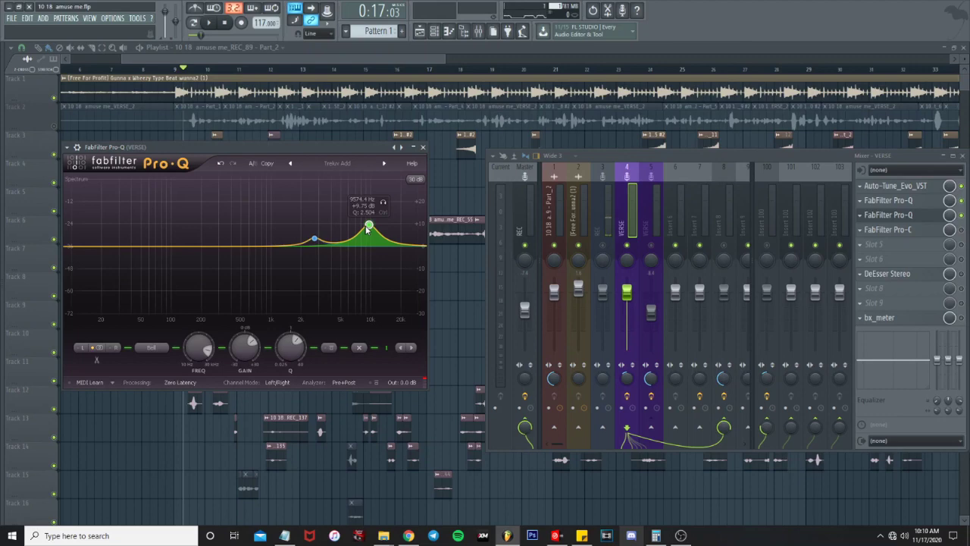
# Try boosting Pro-Q band 2 to +30 dB at about 2985 Hz, lower it to about +2.5 dB, and undo the band change
pyautogui.click(313, 241)
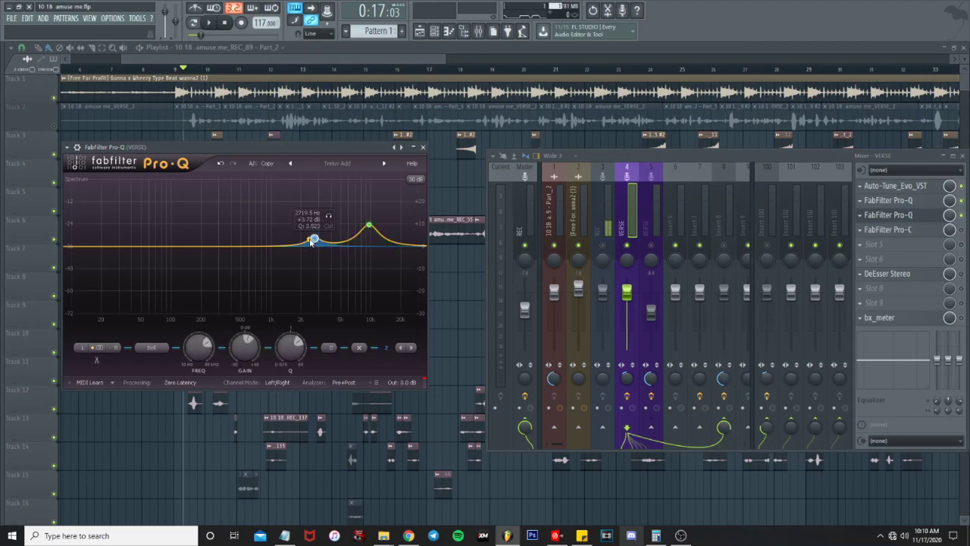
pyautogui.moveTo(311, 241); pyautogui.dragTo(318, 137)
pyautogui.press('space')
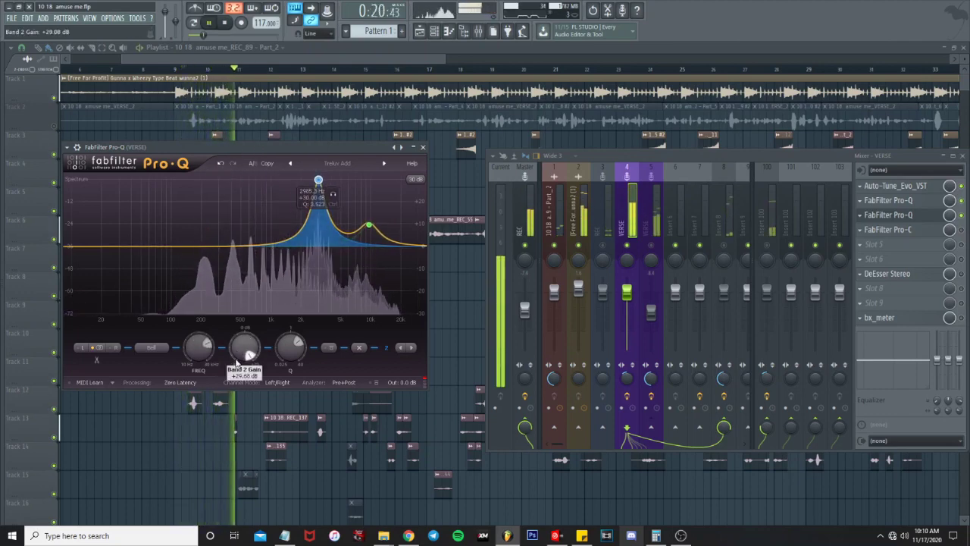
pyautogui.moveTo(239, 362); pyautogui.dragTo(222, 402)
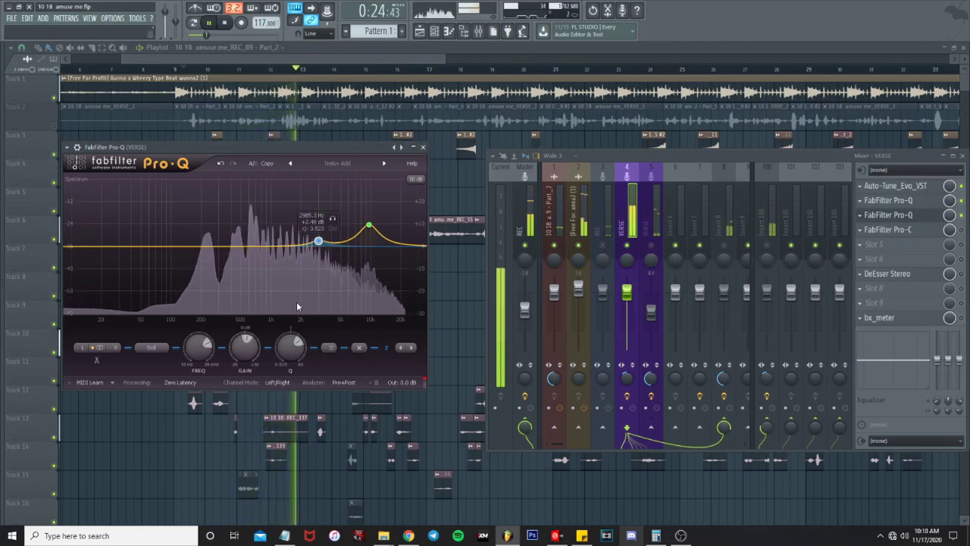
pyautogui.click(221, 163)
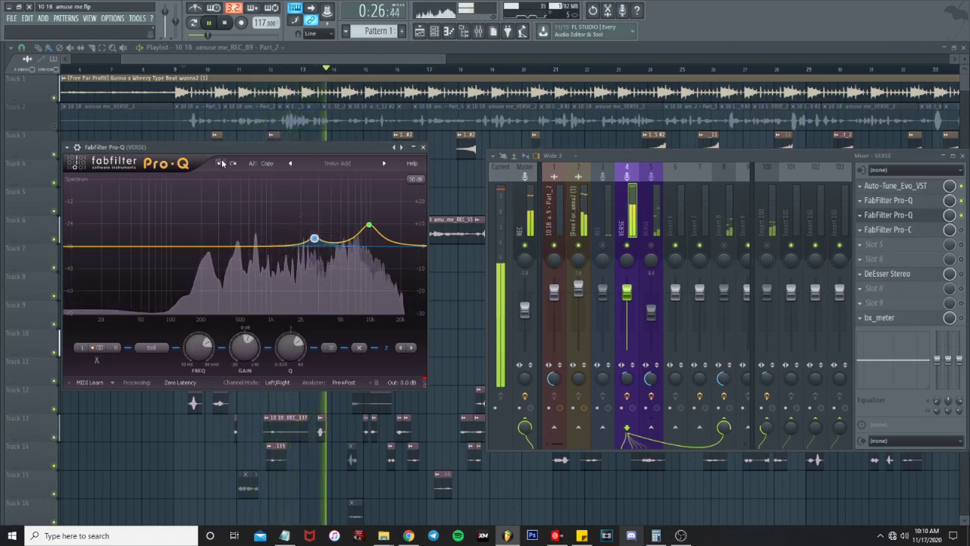
# Close the Pro-Q, open FabFilter Pro-C on the VERSE track, and play a passage to check its gain reduction
pyautogui.click(423, 147)
pyautogui.press('space')
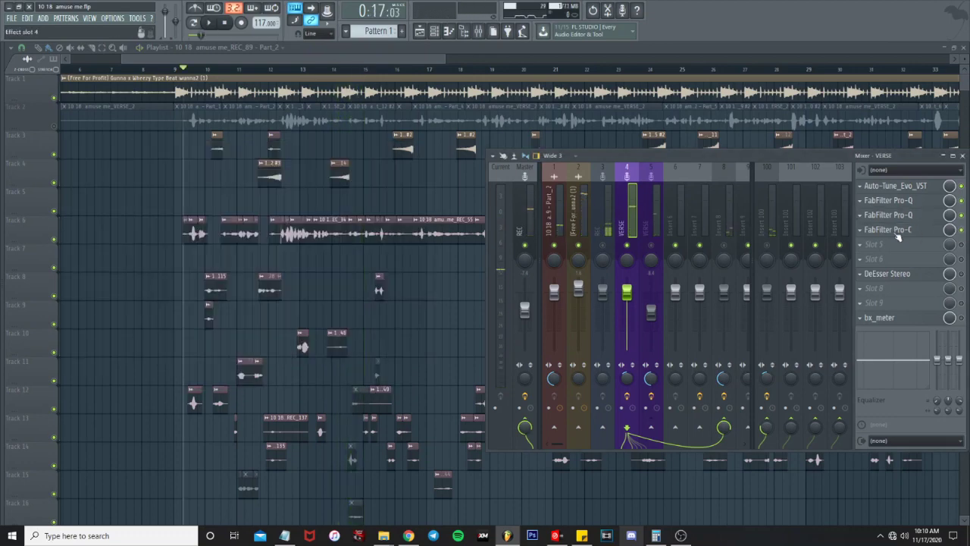
pyautogui.click(896, 231)
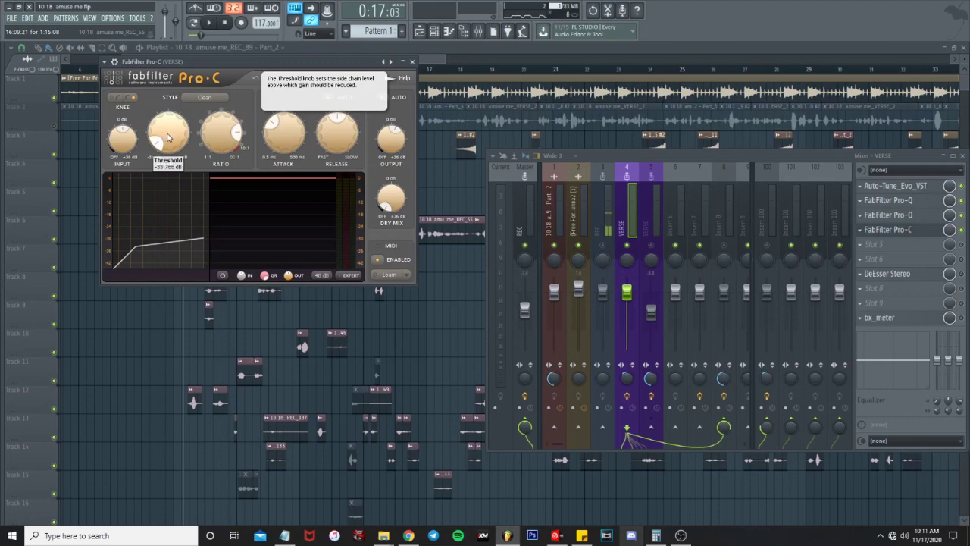
pyautogui.moveTo(281, 64); pyautogui.dragTo(359, 78)
pyautogui.press('space')
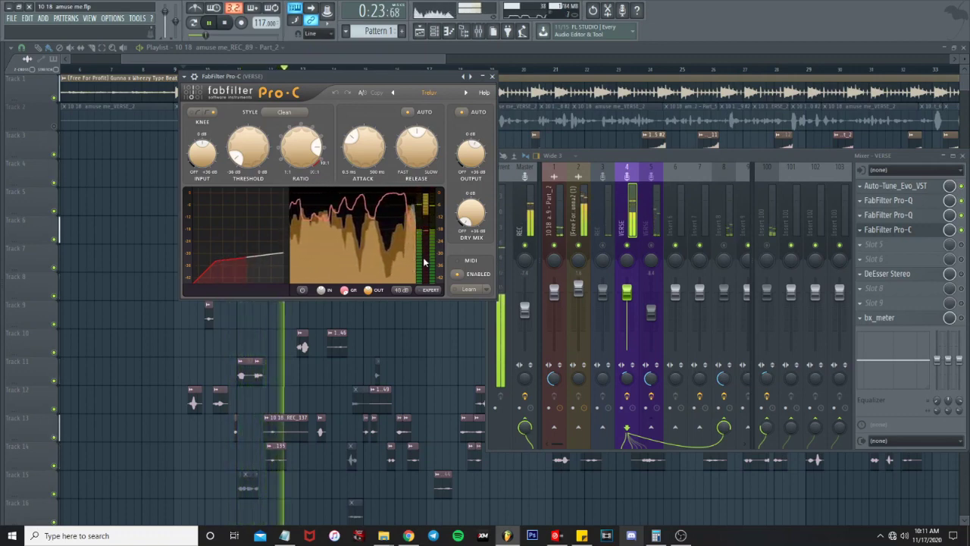
pyautogui.click(208, 24)
# Merge the Master track's stereo separation towards mono and return to the VERSE track's Pro-C
pyautogui.moveTo(471, 156)
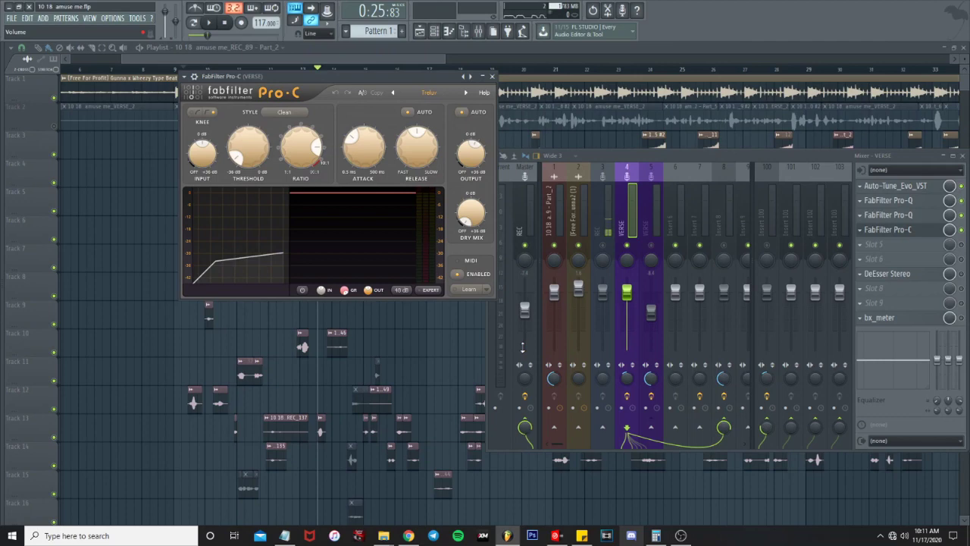
pyautogui.click(528, 380)
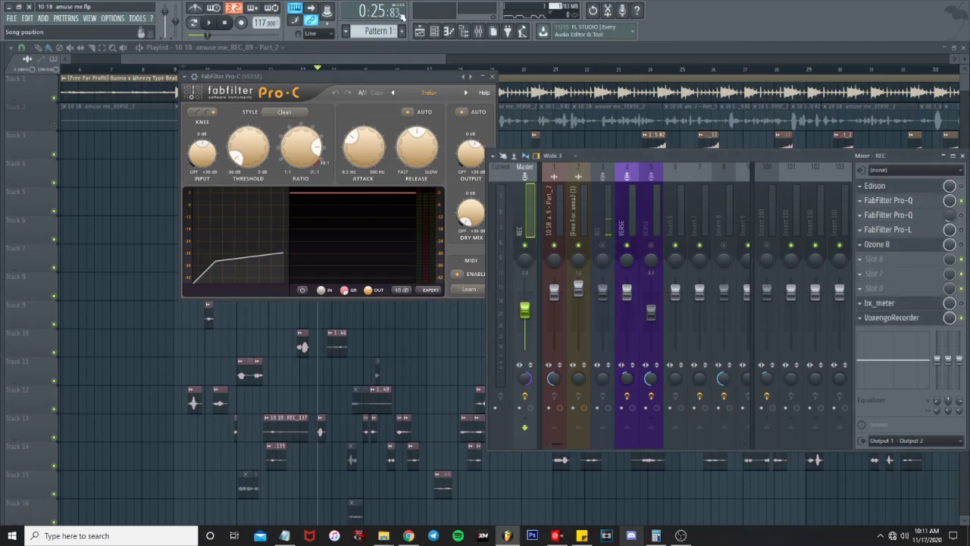
pyautogui.click(380, 79)
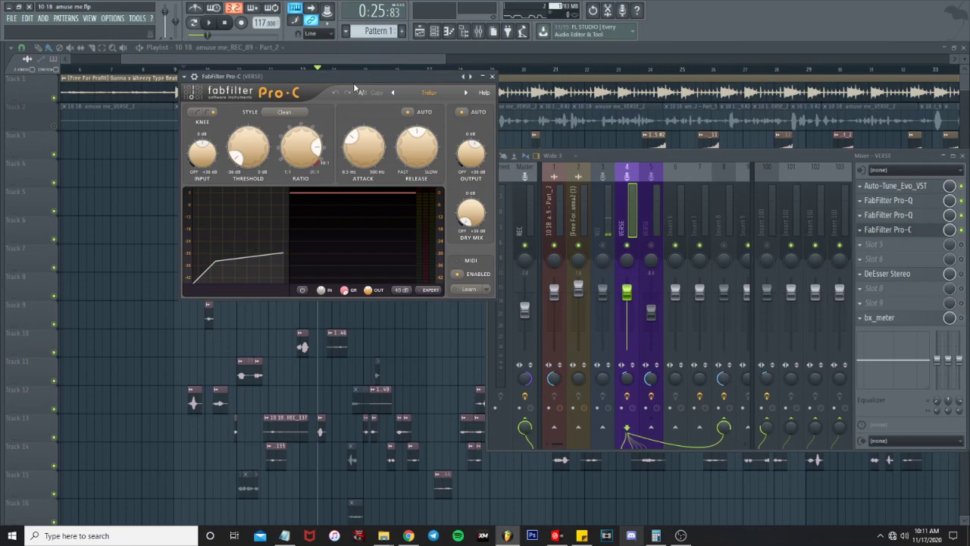
# Raise the Pro-C output level to +6.04 dB while the song plays, and stop playback
pyautogui.press('space')
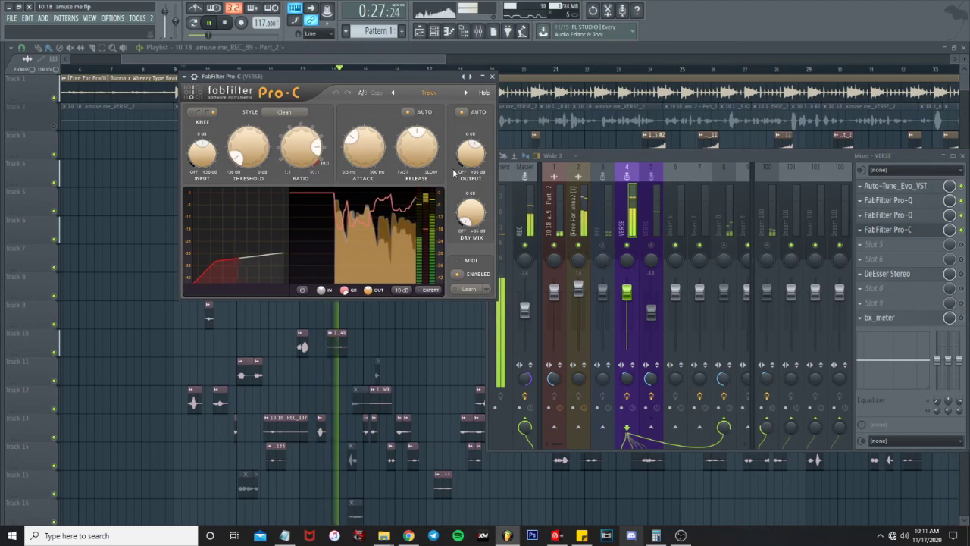
pyautogui.moveTo(469, 165); pyautogui.dragTo(469, 156)
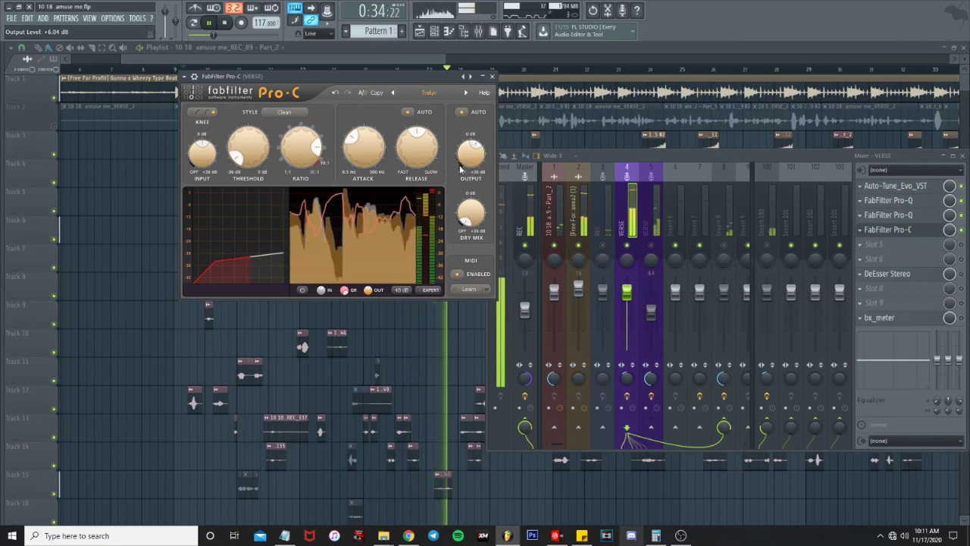
pyautogui.press('space')
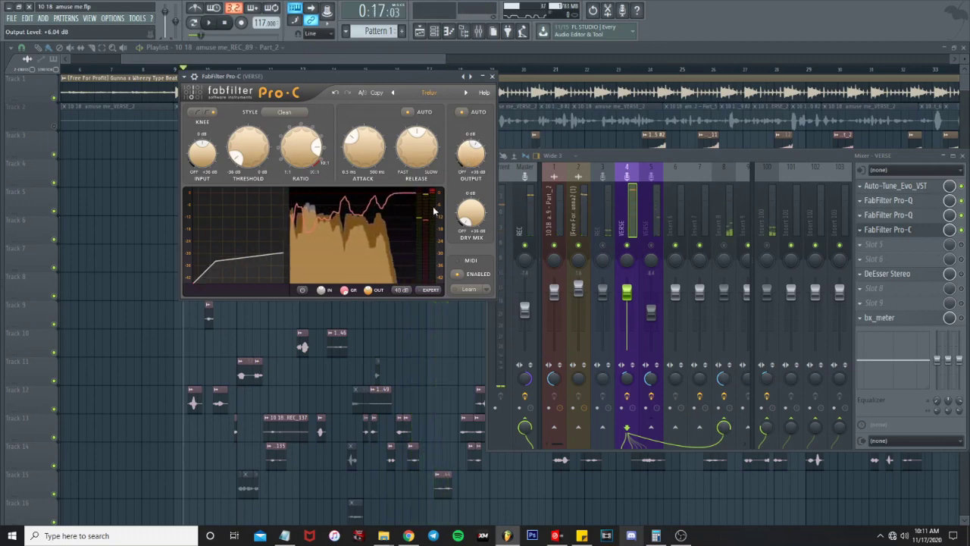
pyautogui.moveTo(433, 213)
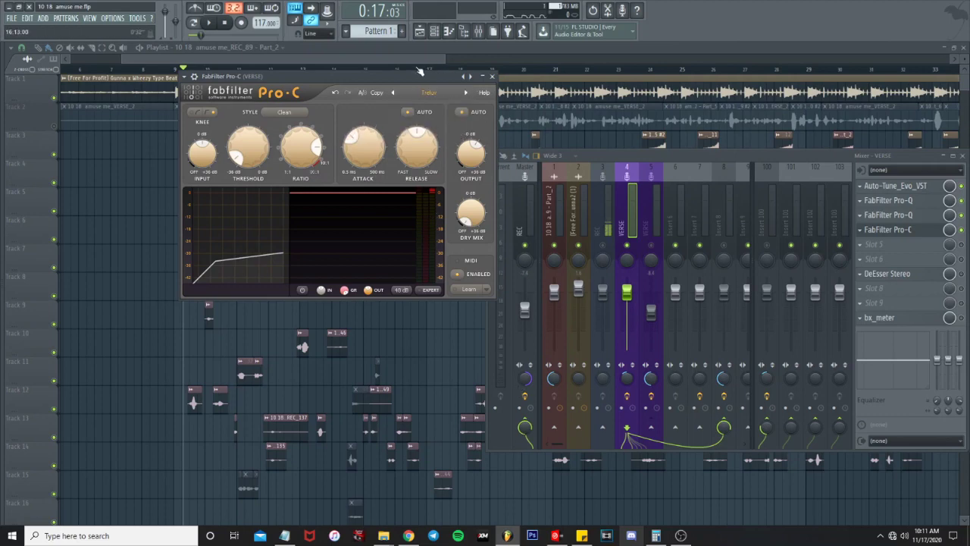
# Hide the Pro-C, play the song with the mixer showing, and reset the Master track's stereo separation
pyautogui.click(292, 58)
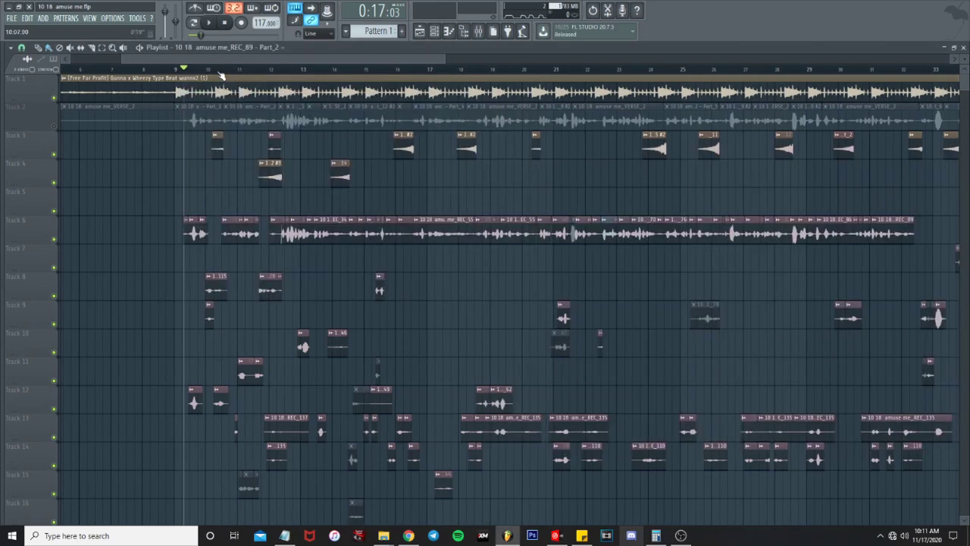
pyautogui.press('space')
pyautogui.click(478, 31)
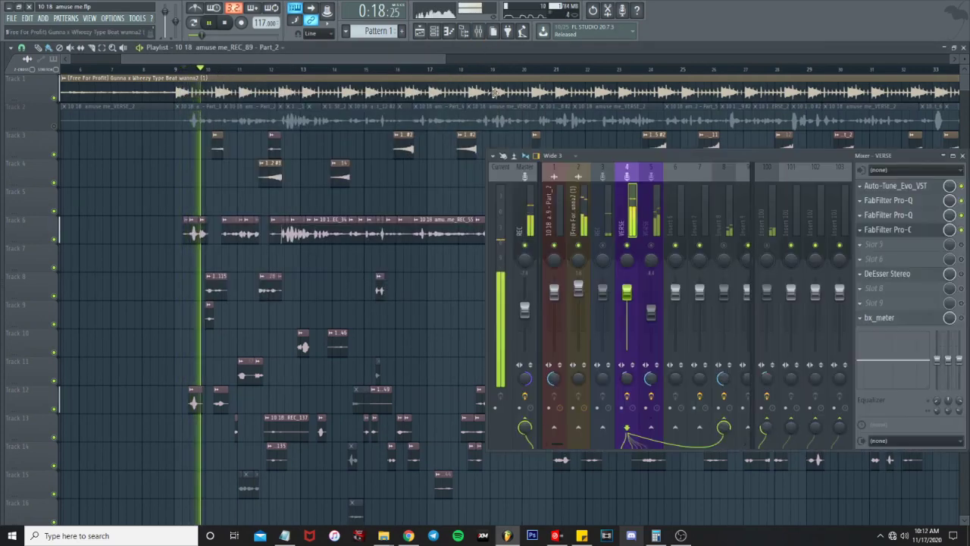
pyautogui.rightClick(526, 376)
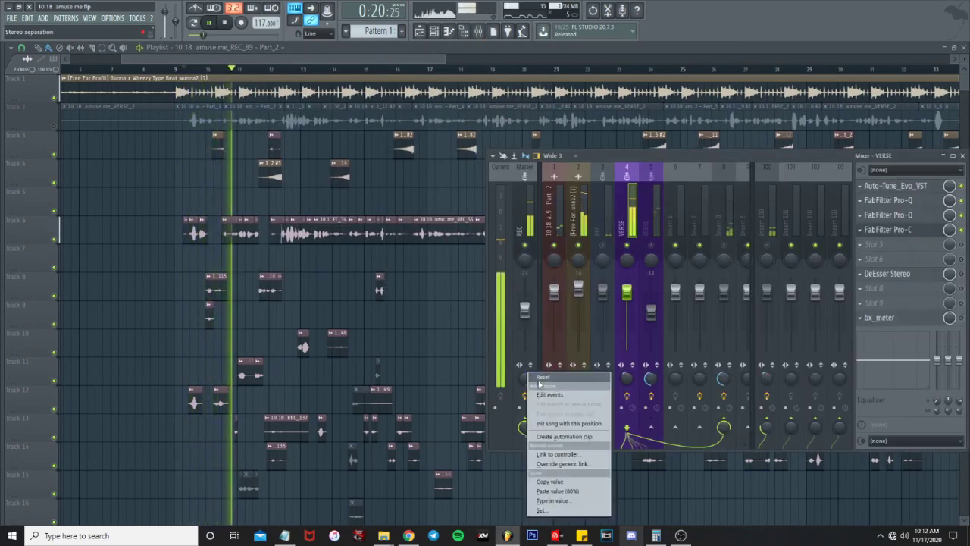
pyautogui.click(538, 378)
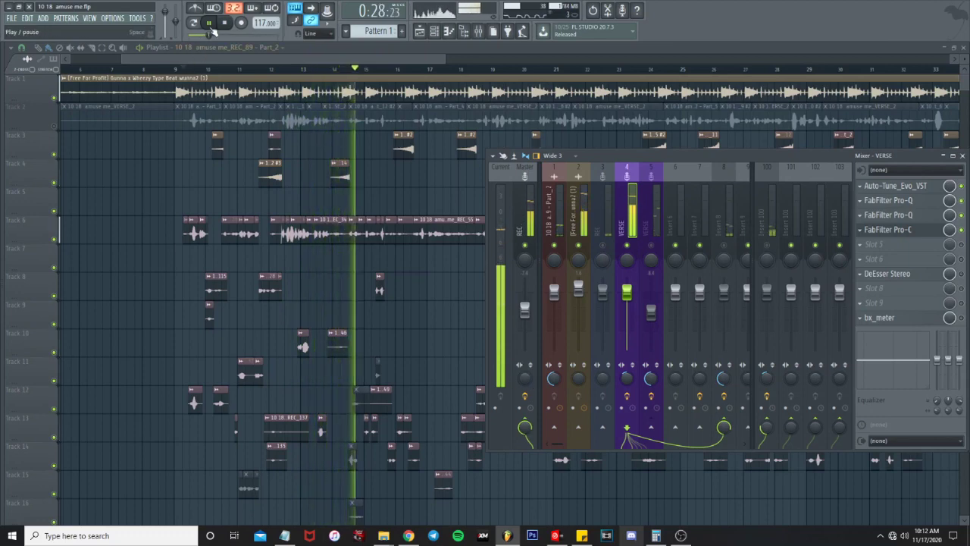
# Set the Master track's stereo separation to 100% merged to hear the mix in mono, and reset it
pyautogui.moveTo(525, 380); pyautogui.dragTo(525, 311)
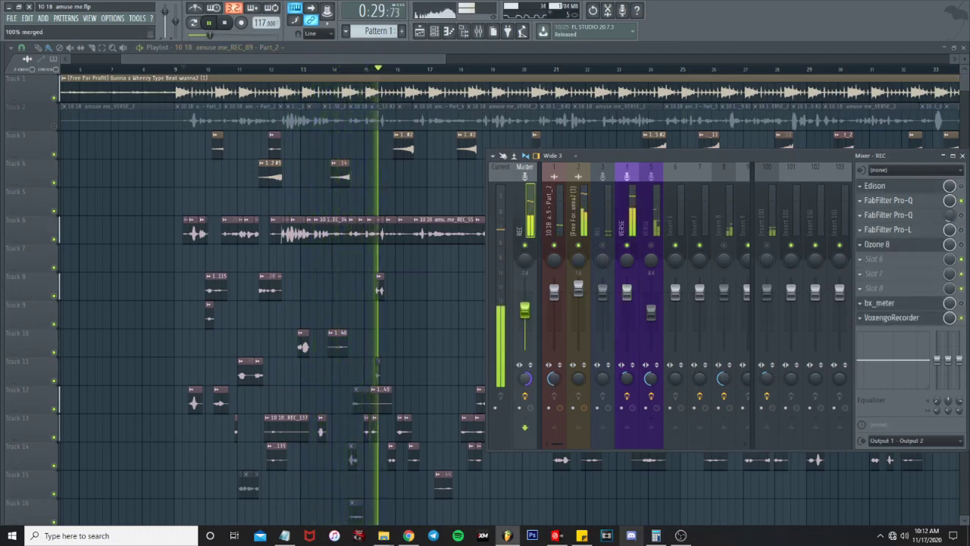
pyautogui.rightClick(525, 377)
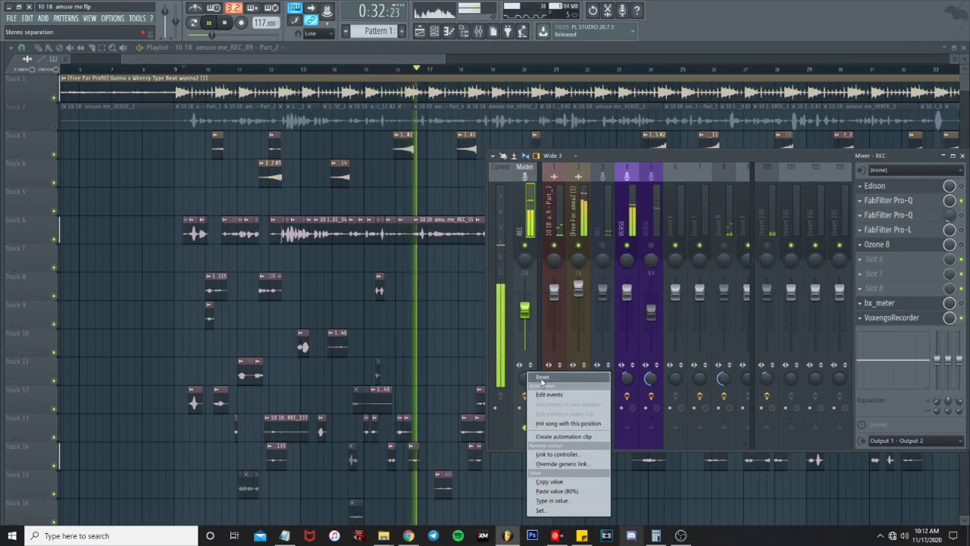
pyautogui.click(541, 378)
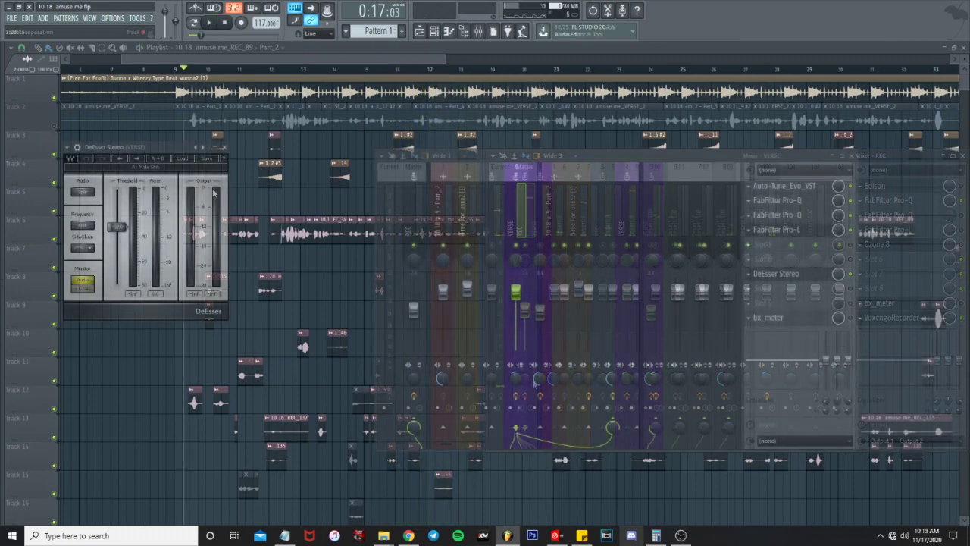
# Close the DeEsser and examine the effect chain on mixer Insert 8, including the Fruity delay 2 settings
pyautogui.click(221, 148)
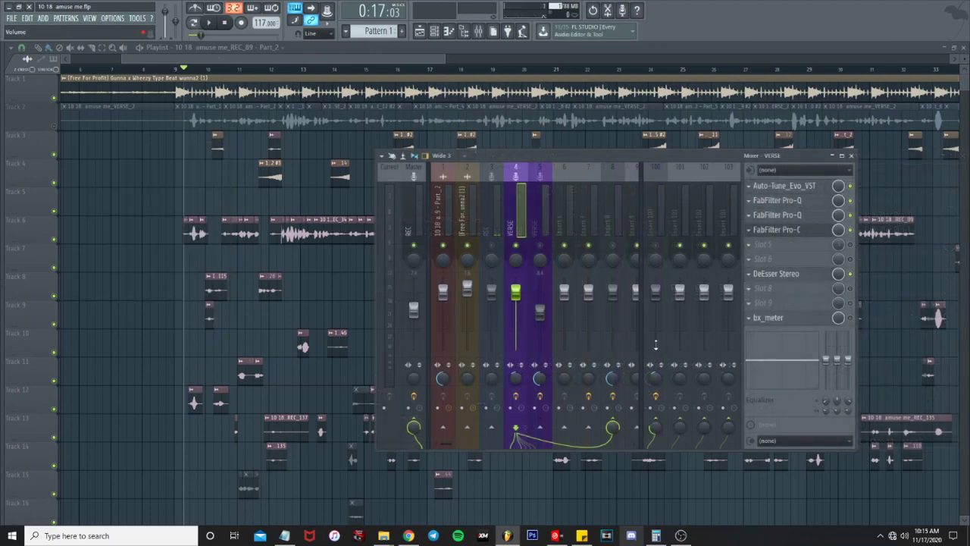
pyautogui.click(616, 247)
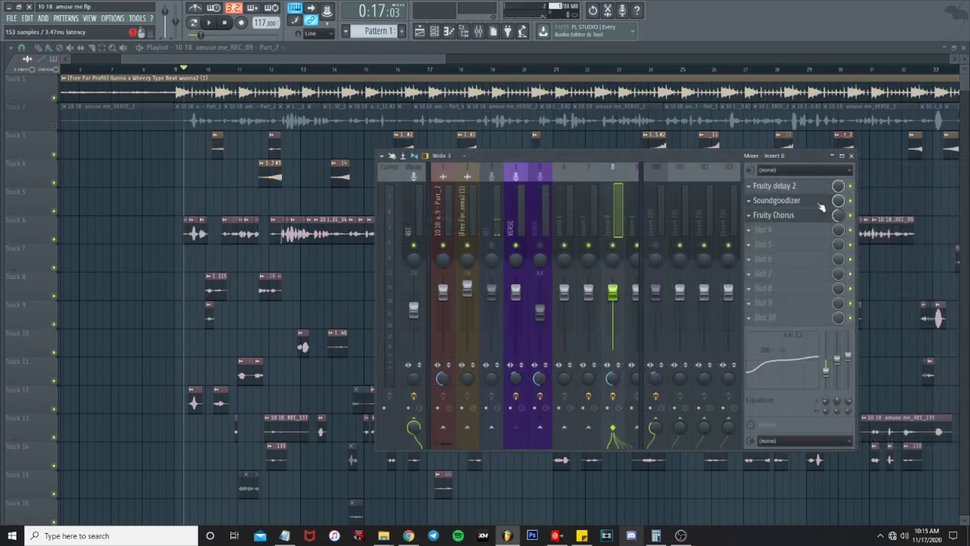
pyautogui.click(788, 186)
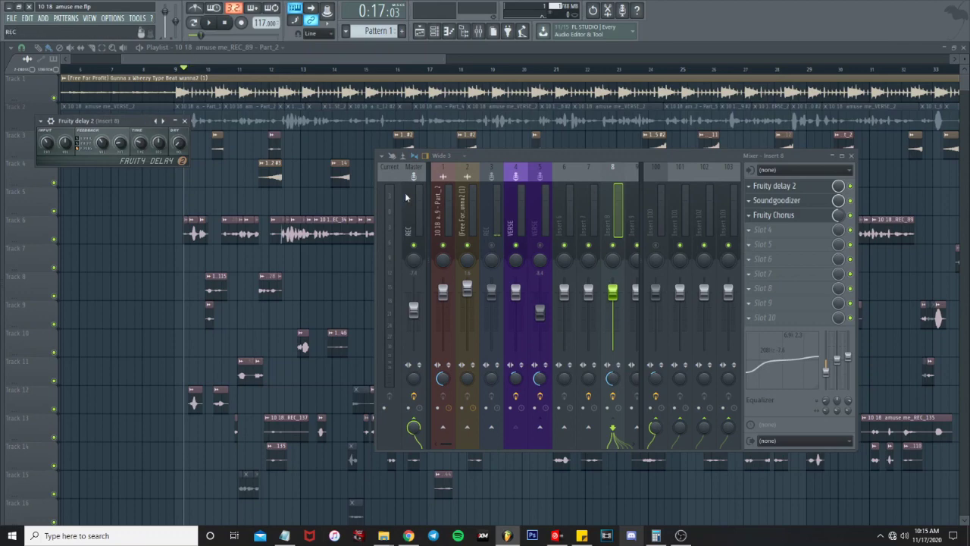
pyautogui.click(229, 59)
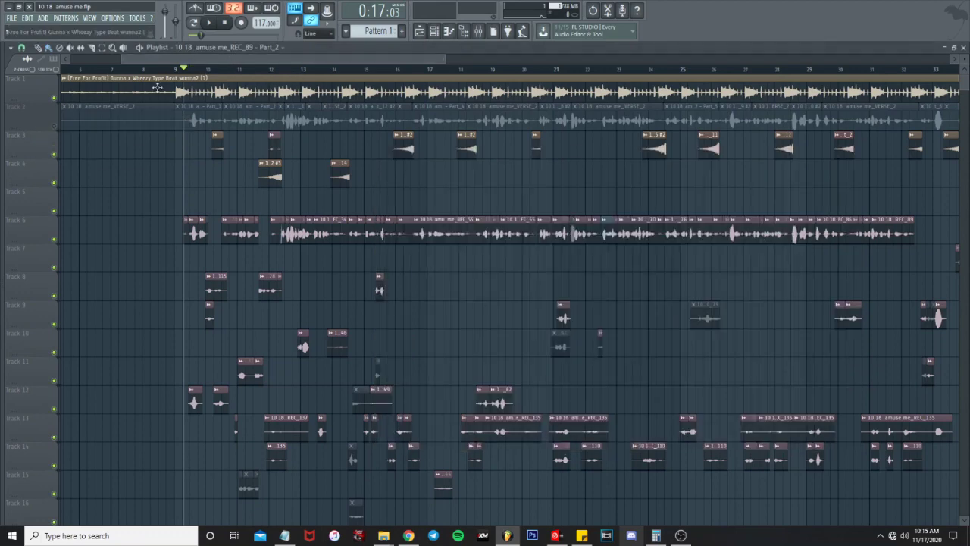
# Play the song from about bar 17 and look closely at the vocal clips around that position in the playlist
pyautogui.click(417, 69)
pyautogui.scroll(-3, 433, 194)
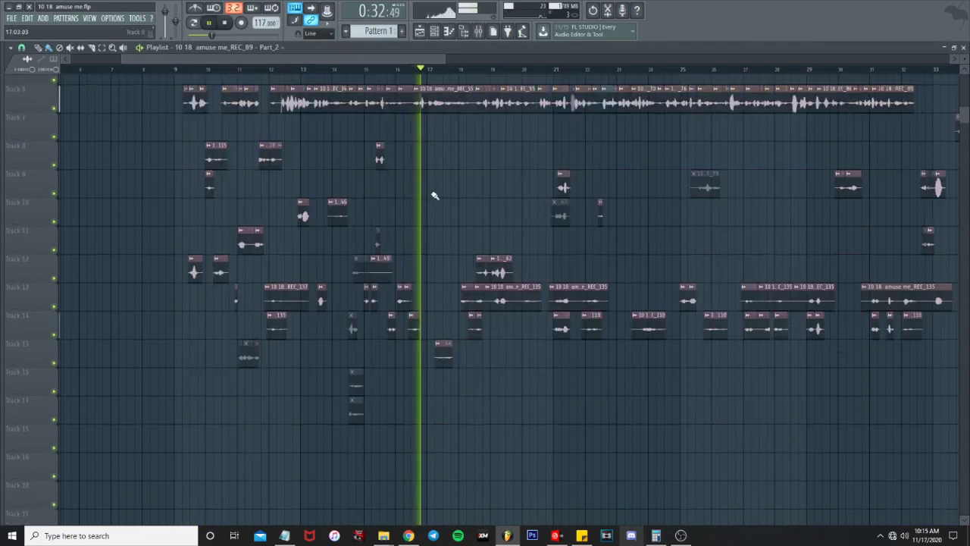
pyautogui.scroll(3, 426, 259)
pyautogui.scroll(3, 483, 262)
pyautogui.scroll(3, 548, 276)
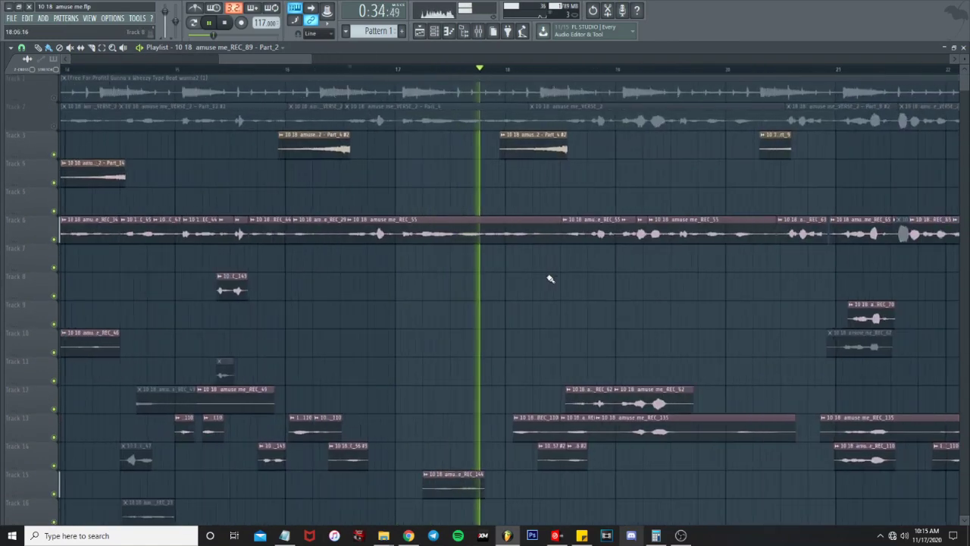
# Listen to the vocals across the arrangement, watch their levels in the mixer, and stop playback
pyautogui.scroll(-10, 302, 60)
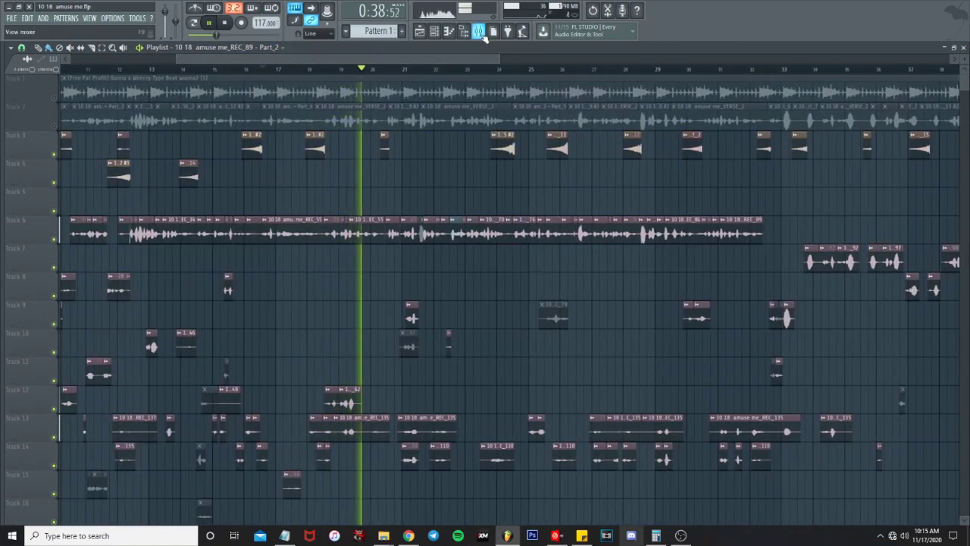
pyautogui.press('F9')
pyautogui.click(442, 244)
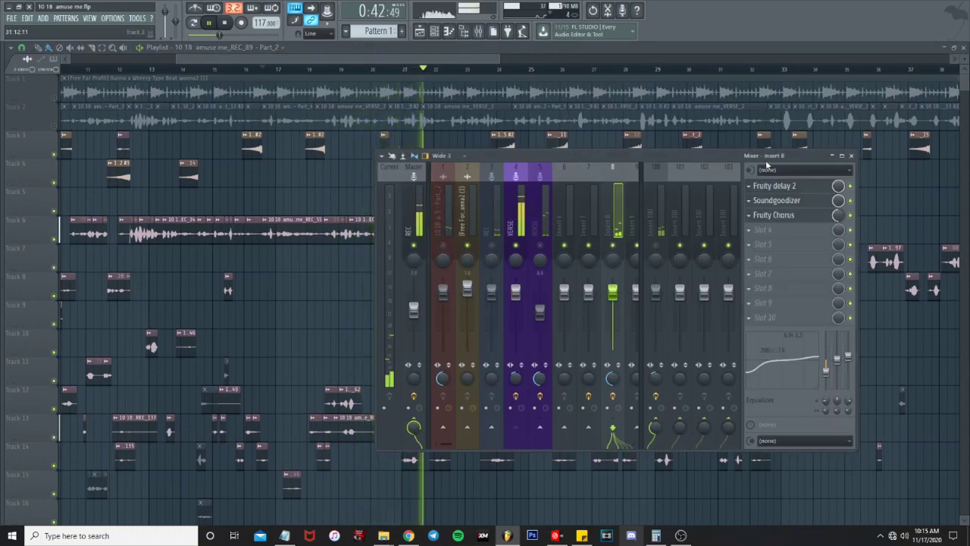
pyautogui.press('space')
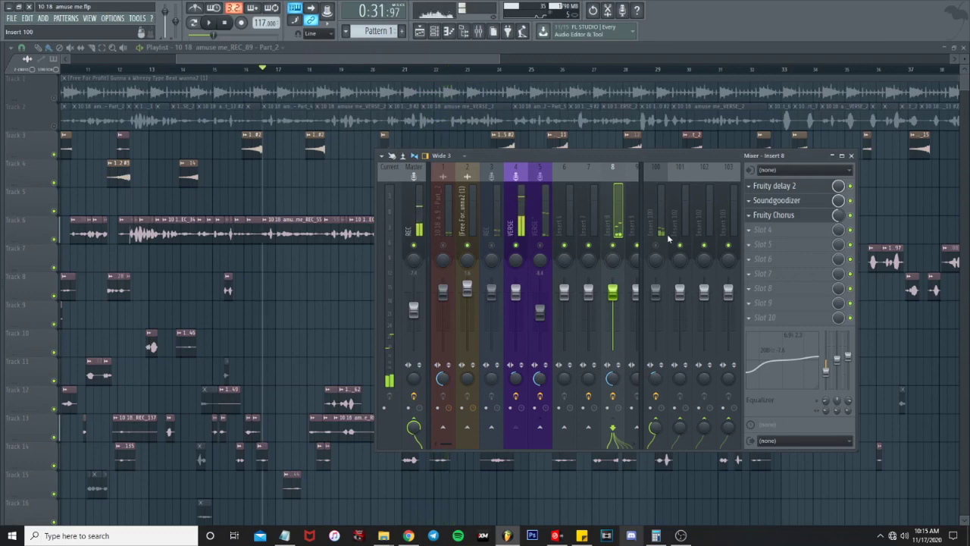
# Unmute the beat on playlist Track 1, play it together with the vocals while watching the mixer, and stop playback
pyautogui.click(477, 31)
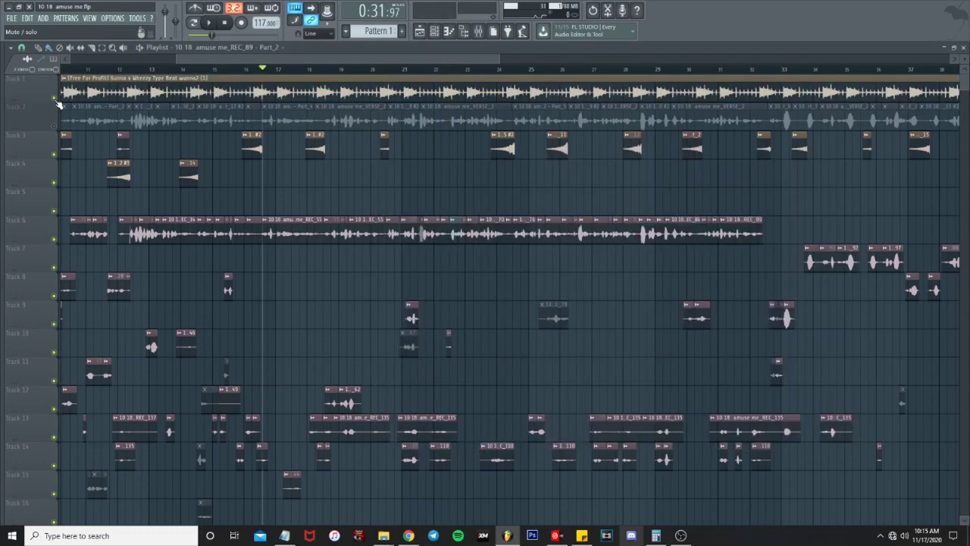
pyautogui.press('space')
pyautogui.click(478, 31)
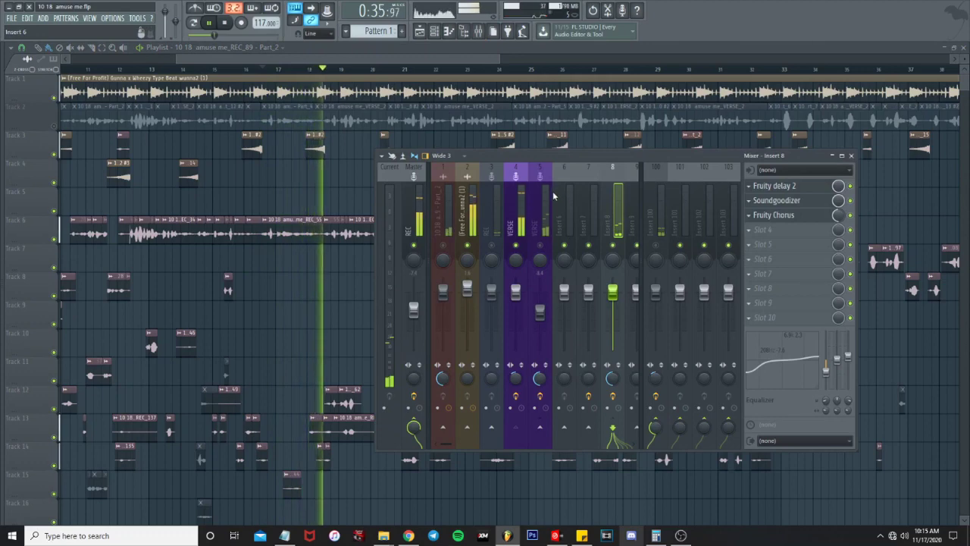
pyautogui.click(210, 24)
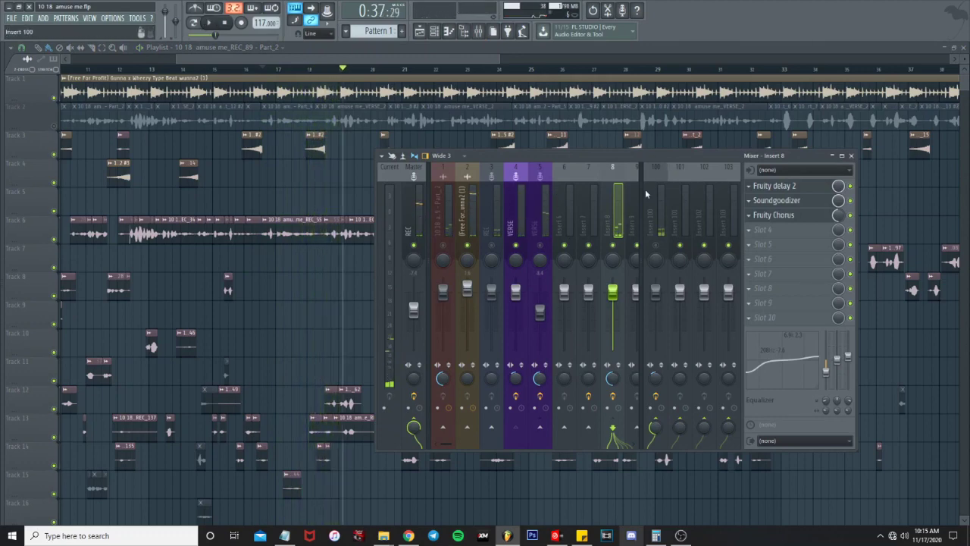
# View Insert 8's Fruity delay 2, close the plugin windows, and play the song with the mixer showing before stopping
pyautogui.click(797, 189)
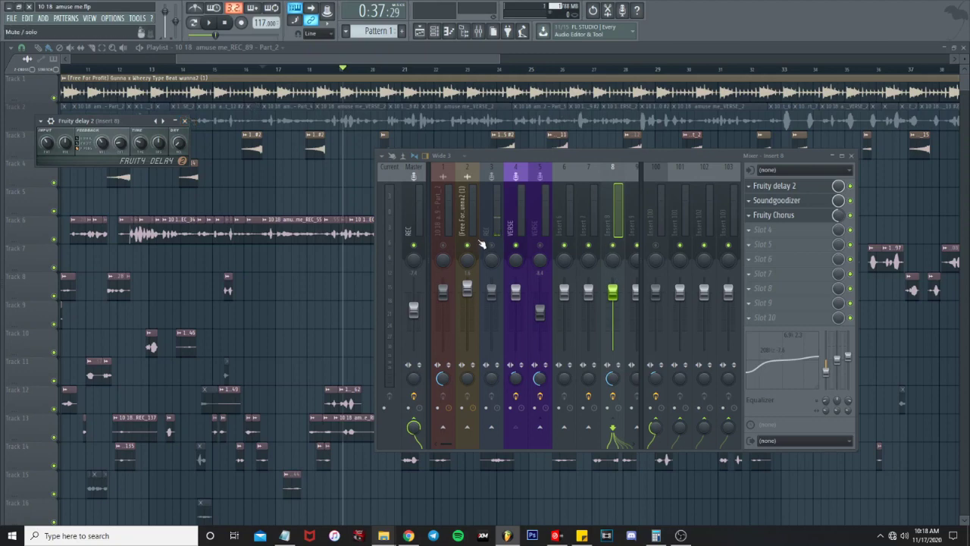
pyautogui.press('F12')
pyautogui.press('space')
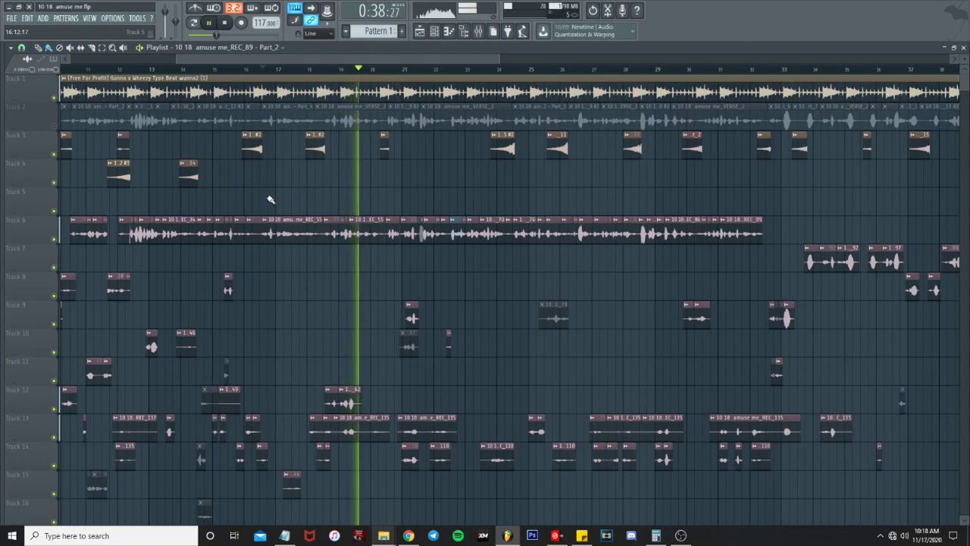
pyautogui.click(479, 32)
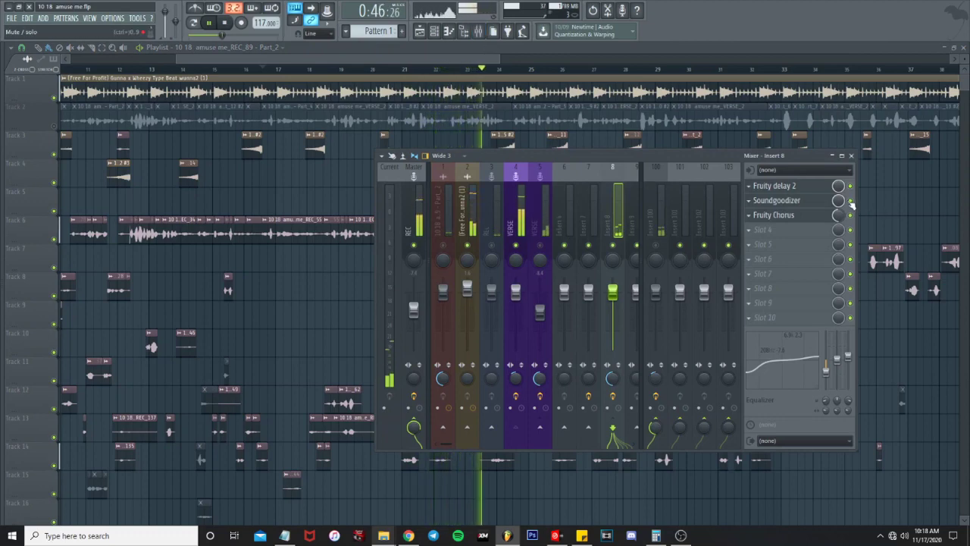
pyautogui.press('space')
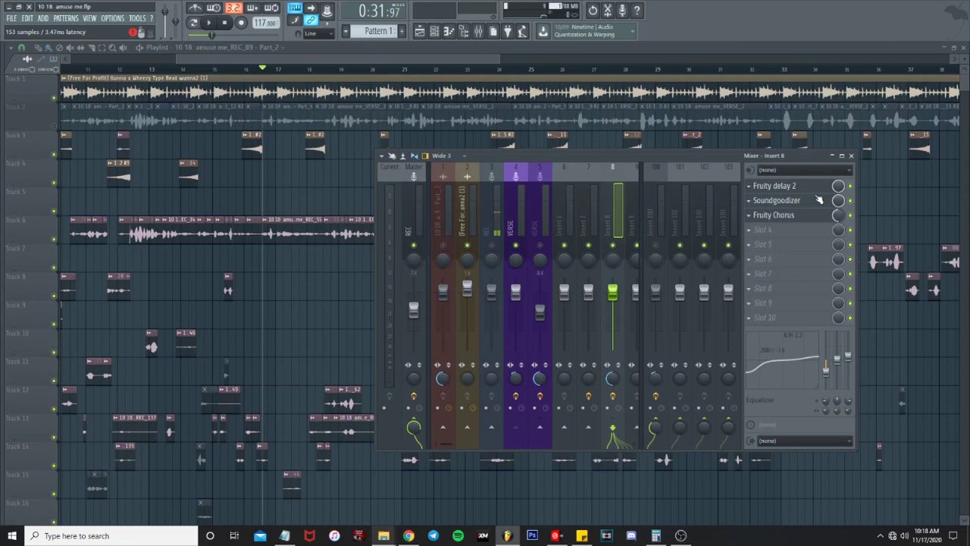
# Examine the Soundgoodizer and Fruity Chorus settings on mixer Insert 8, and close the Fruity Chorus
pyautogui.click(776, 200)
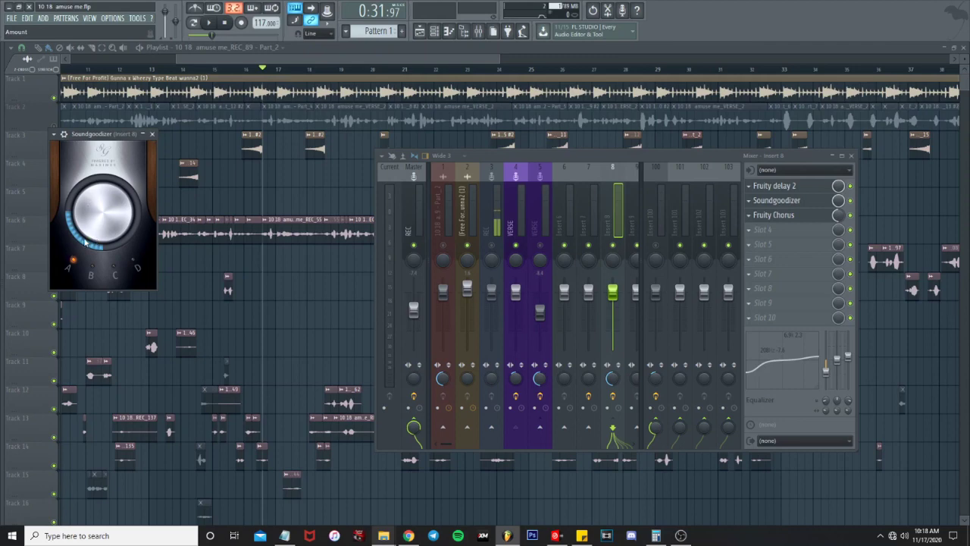
pyautogui.click(801, 217)
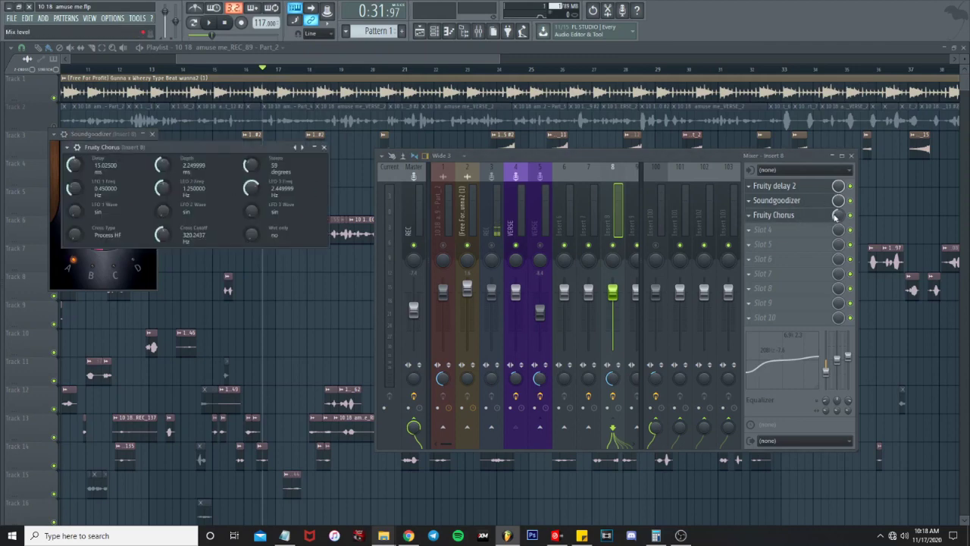
pyautogui.click(322, 150)
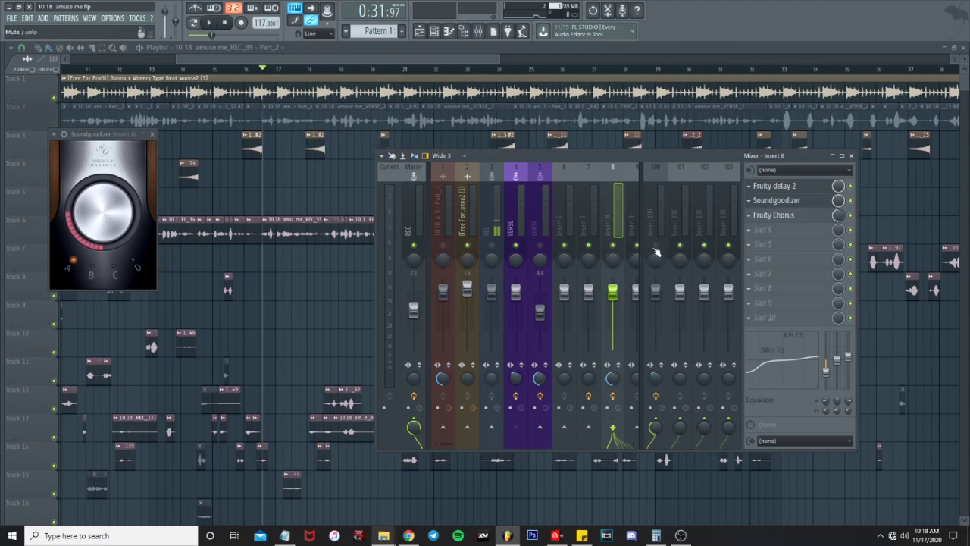
# Unmute mixer Insert 100, view its effect chain, and reselect the VERSE track
pyautogui.click(530, 226)
pyautogui.click(653, 227)
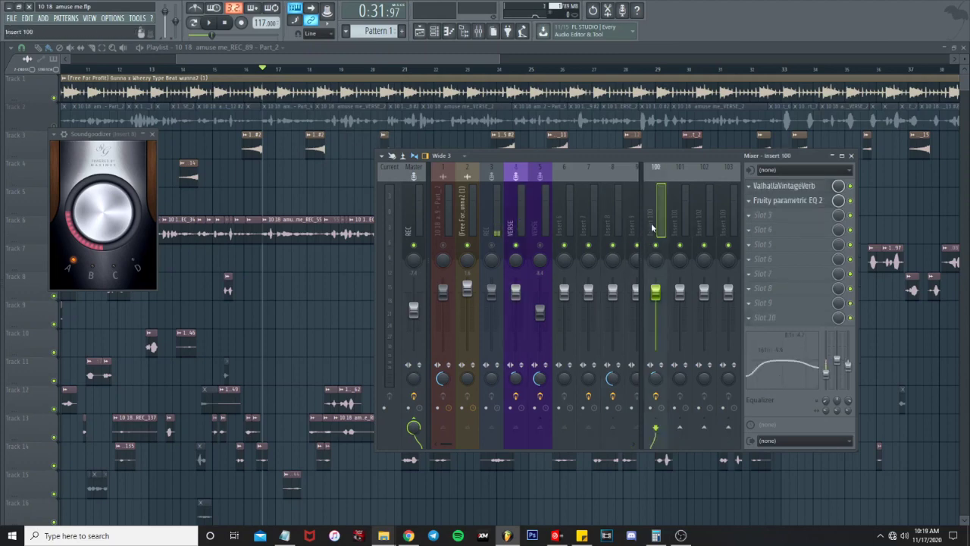
pyautogui.click(511, 208)
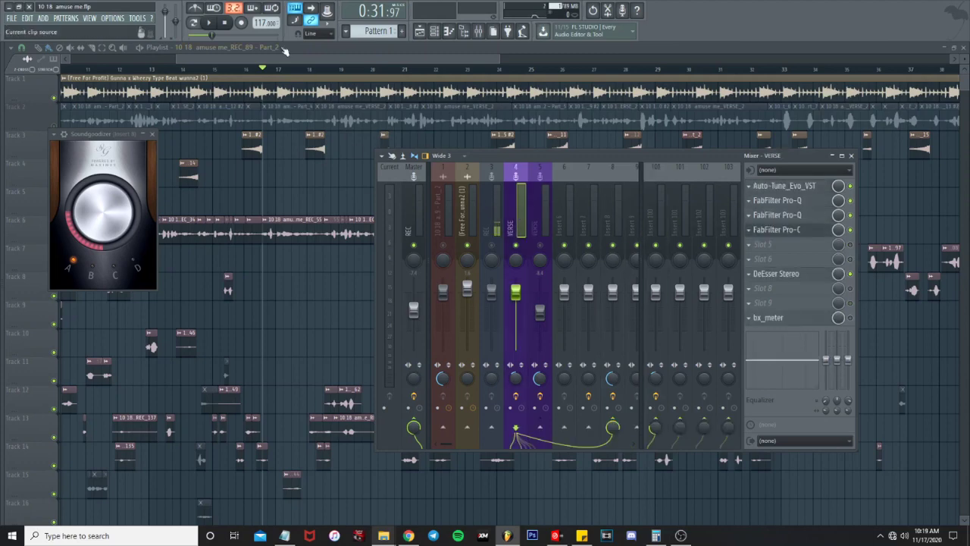
# Select about bars 17 to 25 in the playlist and play that range without the beat, with the mixer showing
pyautogui.click(258, 57)
pyautogui.scroll(-3, 293, 121)
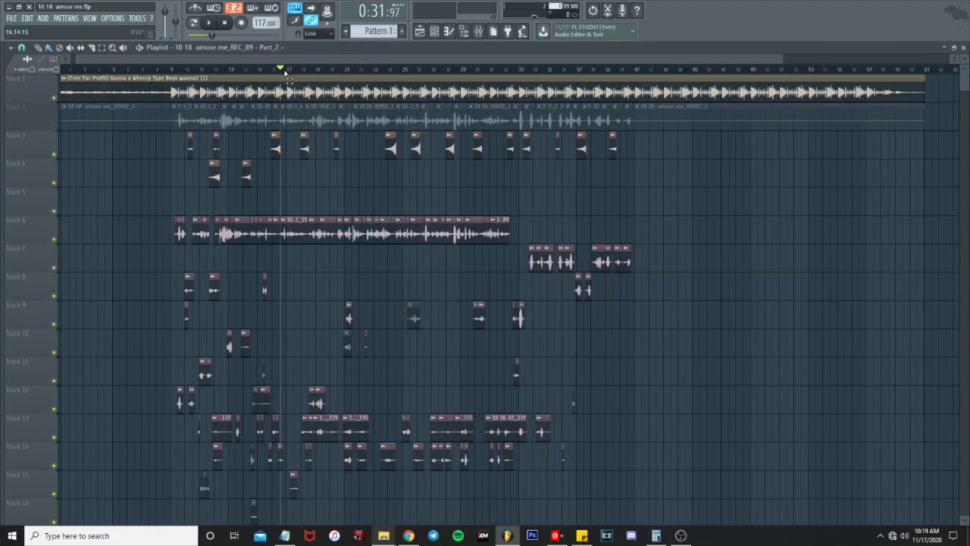
pyautogui.moveTo(286, 70); pyautogui.dragTo(413, 70)
pyautogui.press('space')
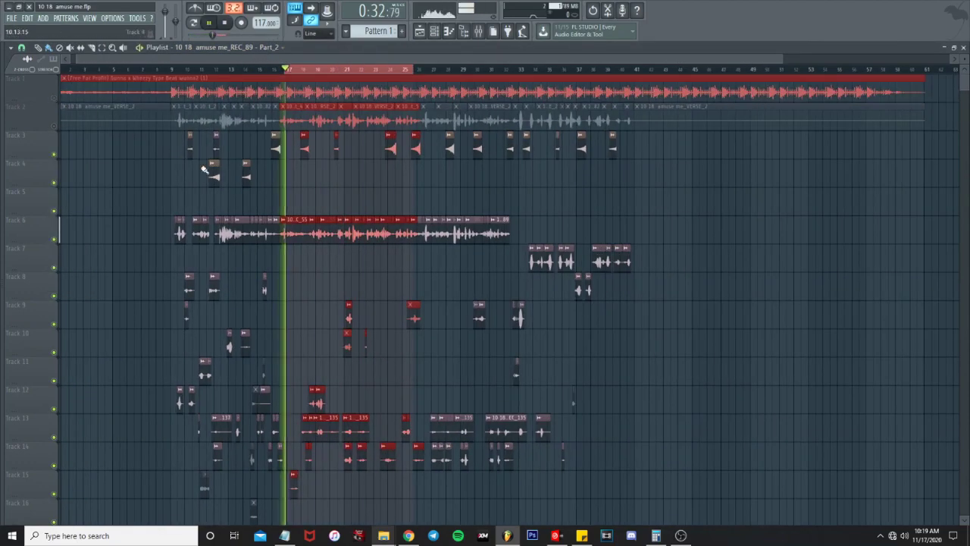
pyautogui.scroll(4, 290, 295)
pyautogui.press('F9')
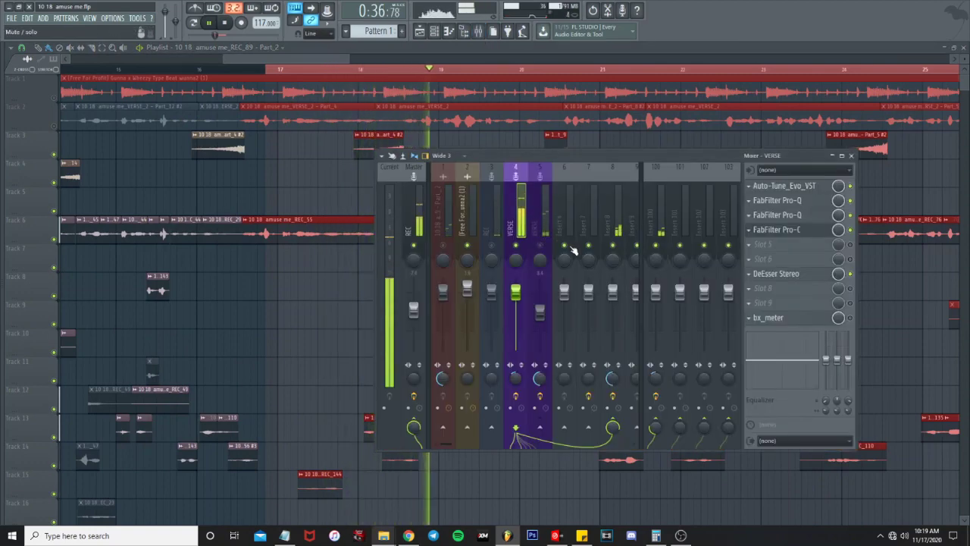
# Stop playback and examine the ValhallaVintageVerb and Fruity parametric EQ 2 settings on mixer Insert 100, closing each plugin
pyautogui.click(661, 231)
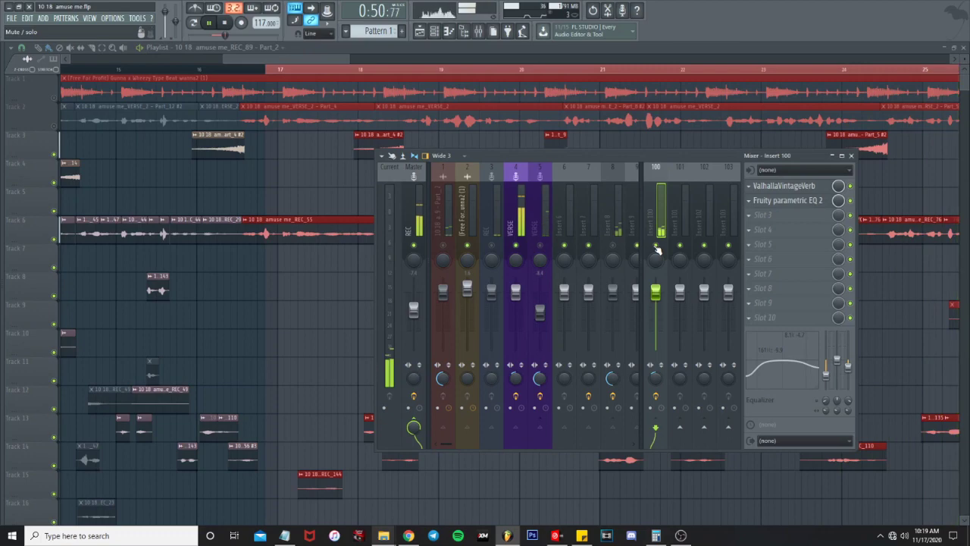
pyautogui.press('space')
pyautogui.click(809, 191)
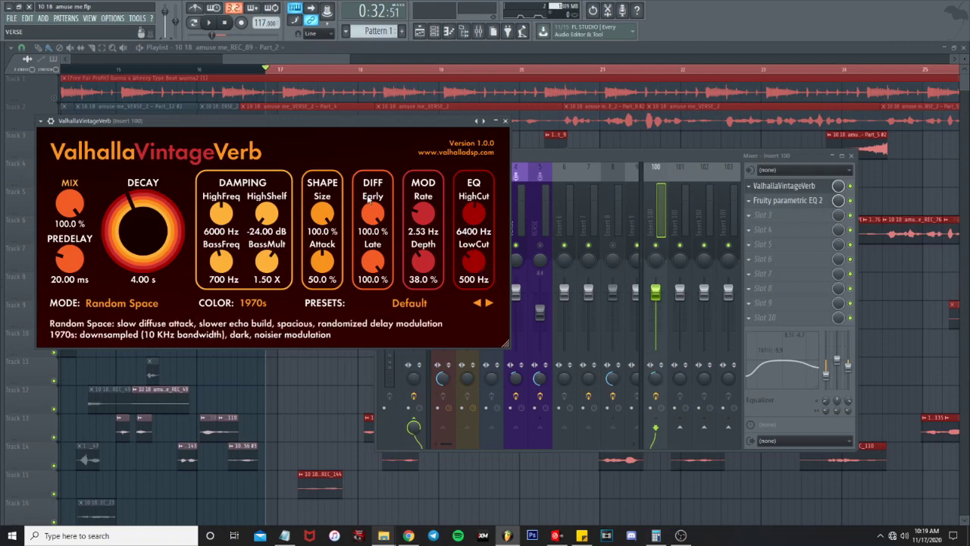
pyautogui.click(505, 121)
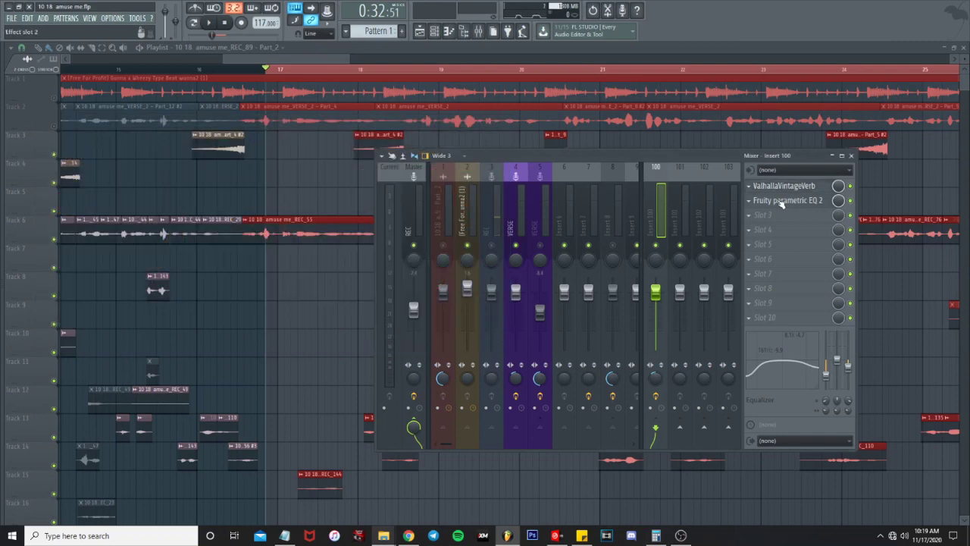
pyautogui.click(788, 200)
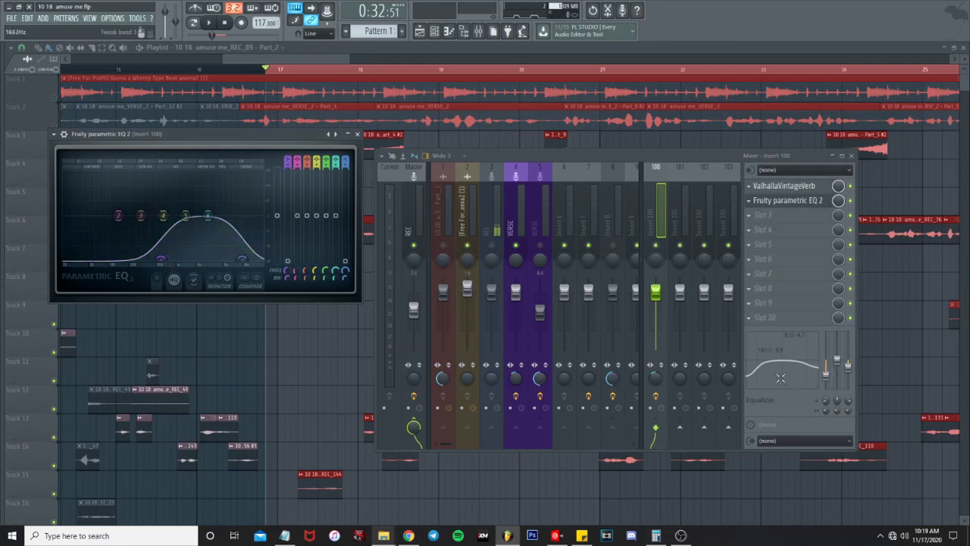
pyautogui.click(357, 134)
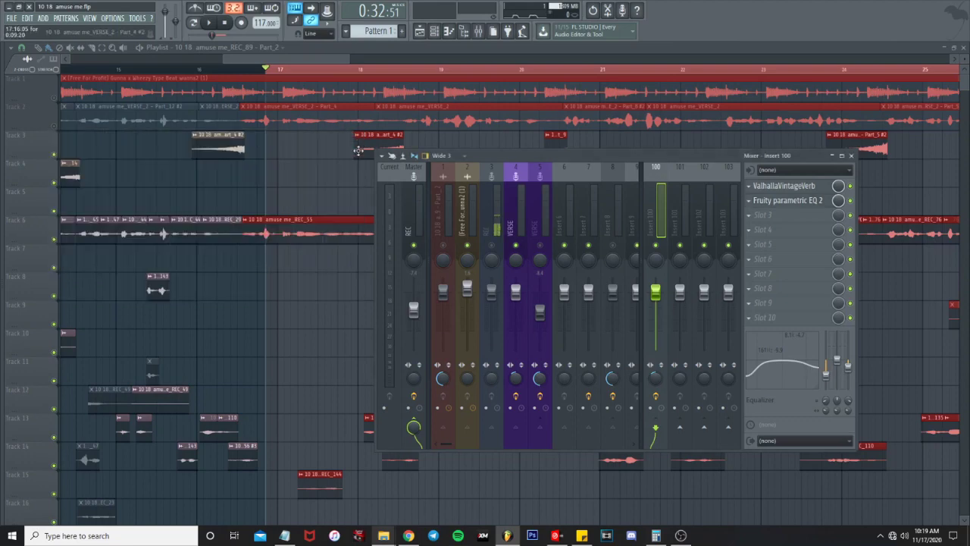
# Select the VERSE mixer track, play the selected range with the beat on Track 1 unmuted, and hide the mixer
pyautogui.click(517, 229)
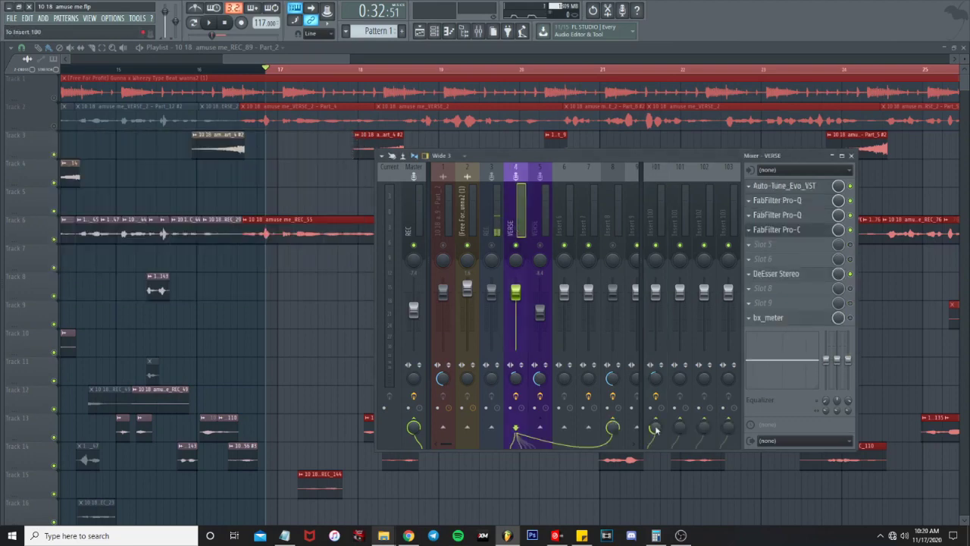
pyautogui.press('space')
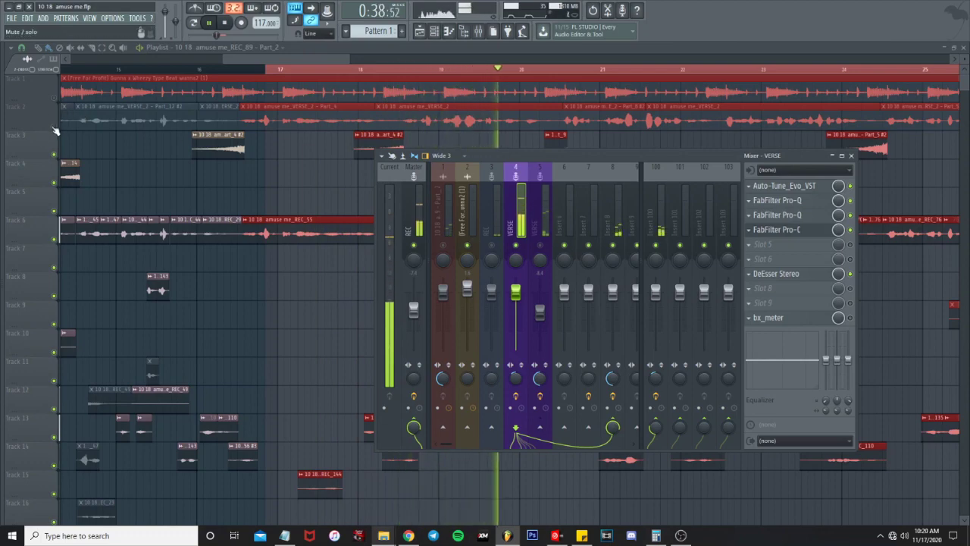
pyautogui.press('F9')
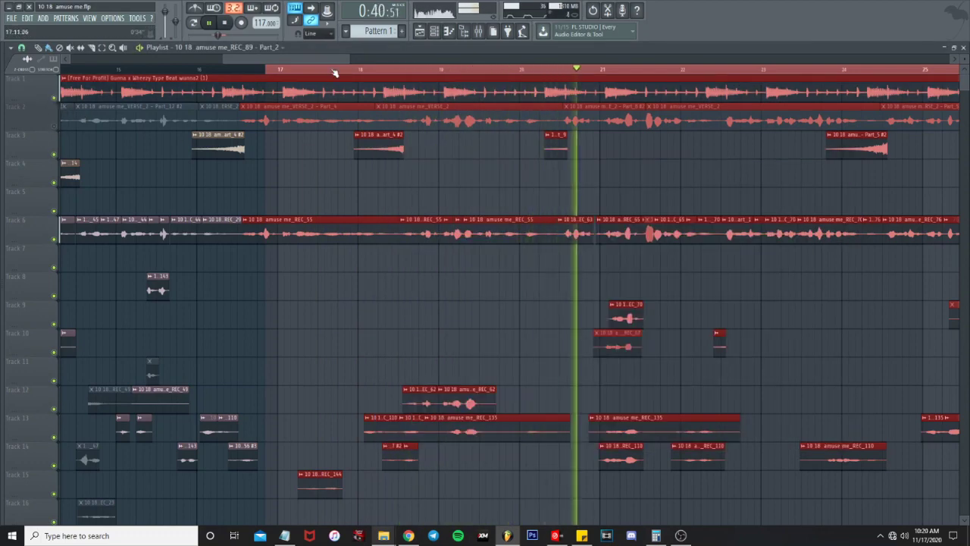
# Clear the playlist's time selection, play the song from about bar 23 with the mixer showing, and stop playback
pyautogui.scroll(-4, 598, 223)
pyautogui.scroll(-1, 598, 222)
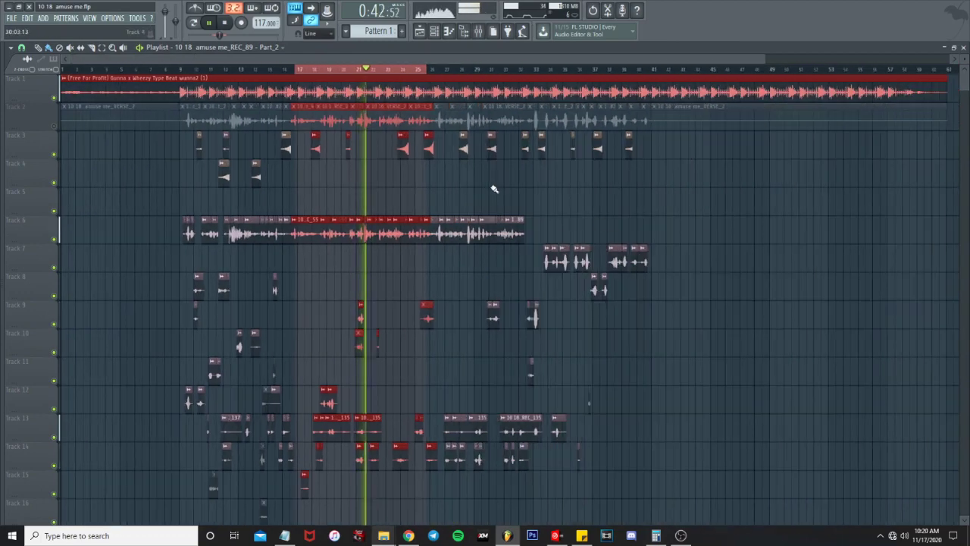
pyautogui.scroll(3, 490, 187)
pyautogui.click(319, 72)
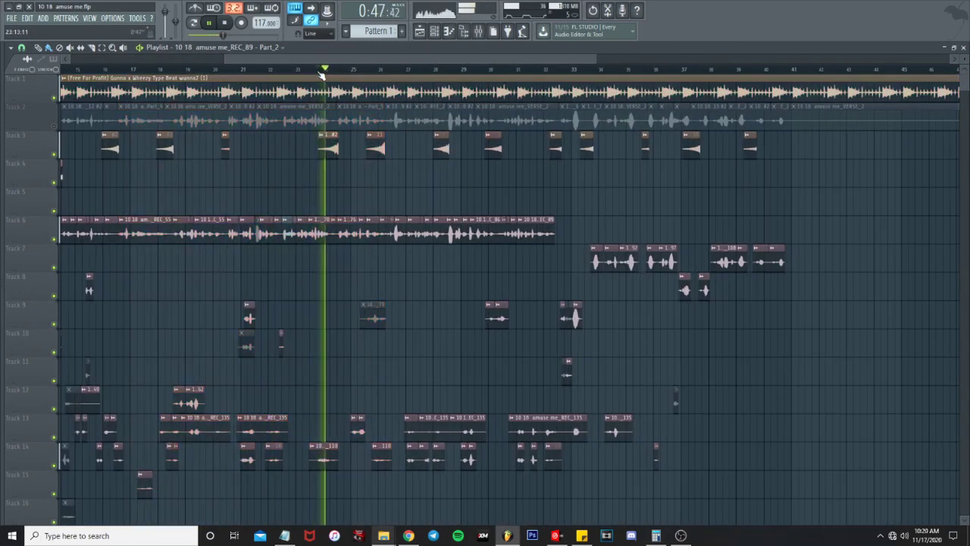
pyautogui.press('F9')
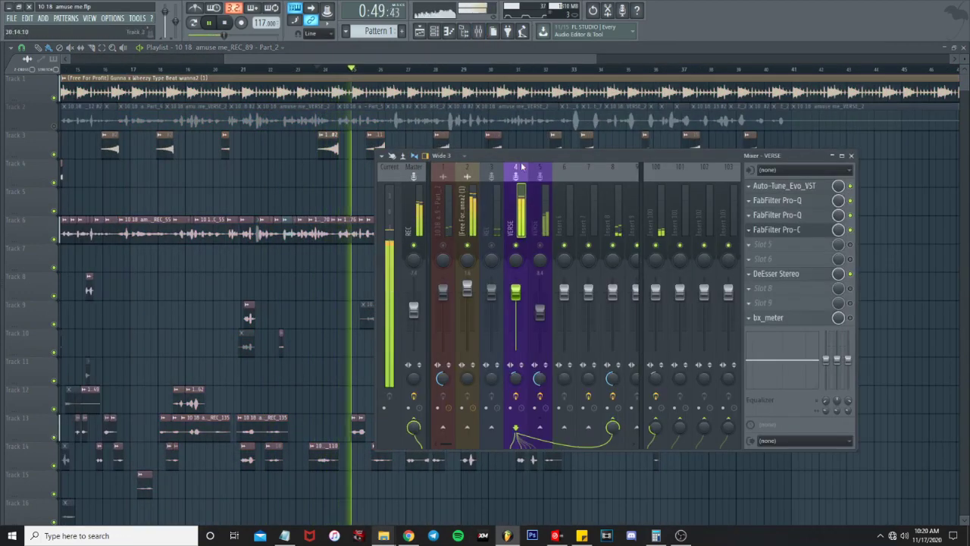
pyautogui.press('space')
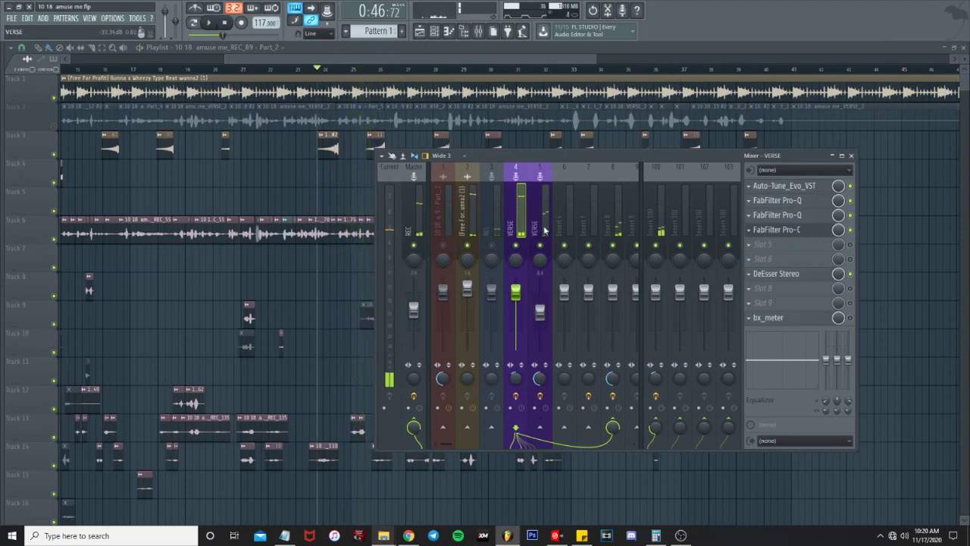
# Copy the mixer track state of the VERSE track on Insert 4 onto mixer Insert 9
pyautogui.click(544, 221)
pyautogui.click(511, 216)
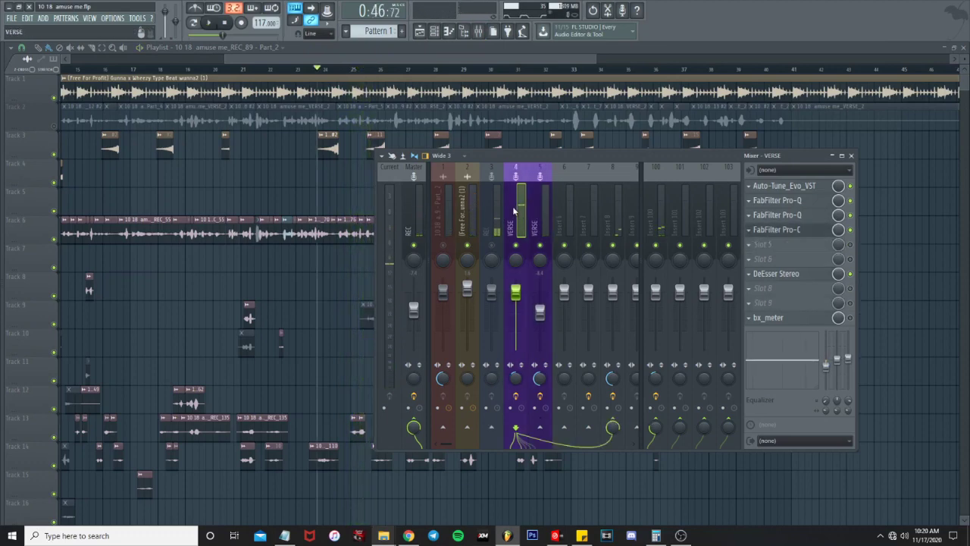
pyautogui.rightClick(521, 211)
pyautogui.moveTo(555, 186)
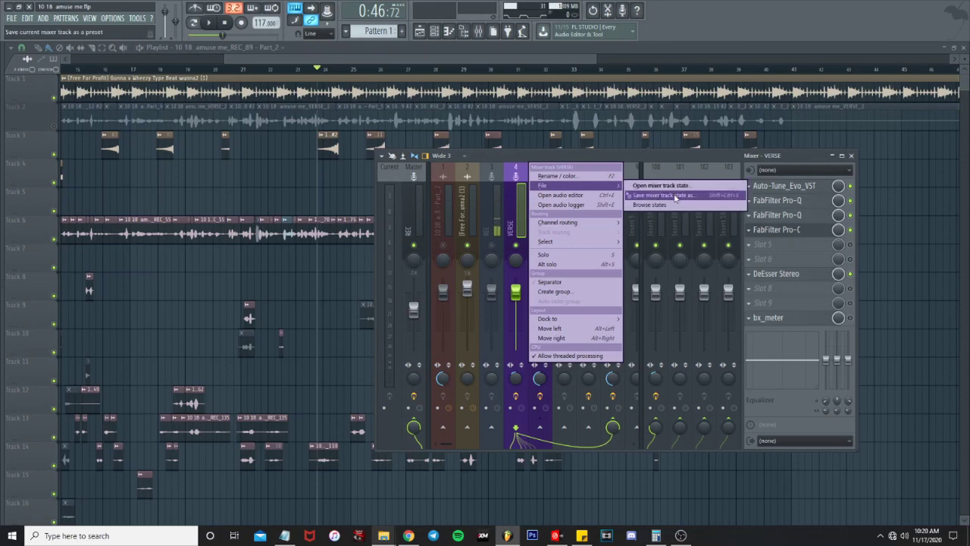
pyautogui.moveTo(679, 197); pyautogui.dragTo(628, 195)
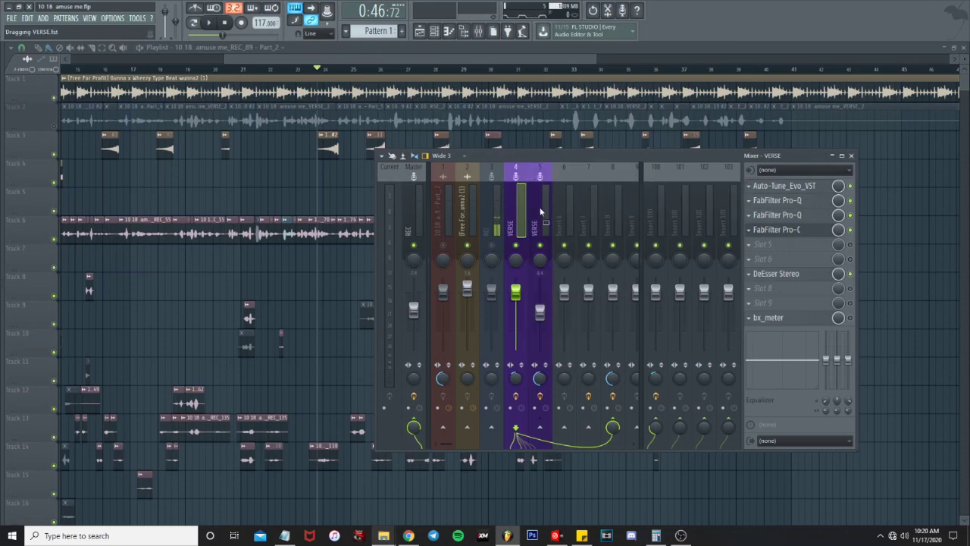
pyautogui.moveTo(538, 207); pyautogui.dragTo(560, 140)
pyautogui.moveTo(612, 161); pyautogui.dragTo(632, 190)
# Rename the VERSE track on mixer Insert 5 as Adlibs
pyautogui.rightClick(533, 214)
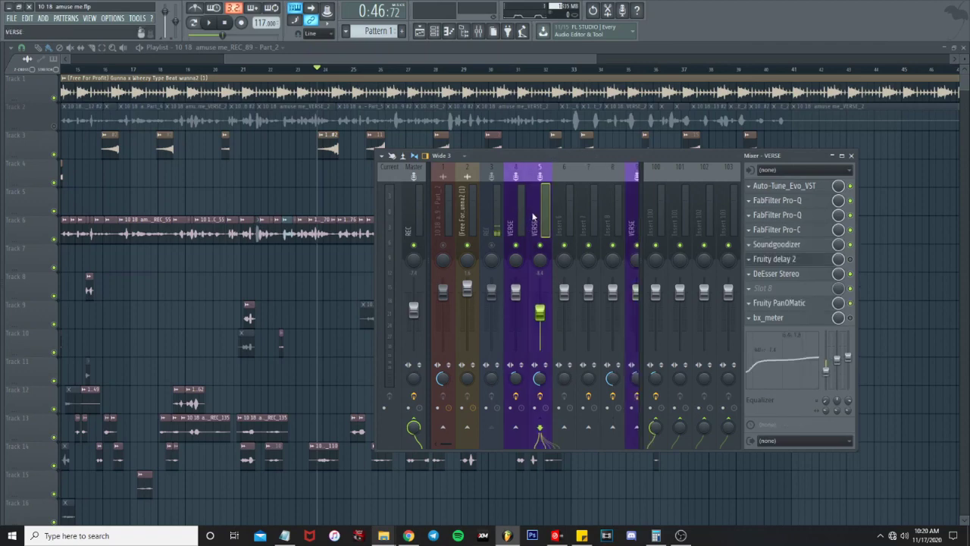
pyautogui.click(578, 178)
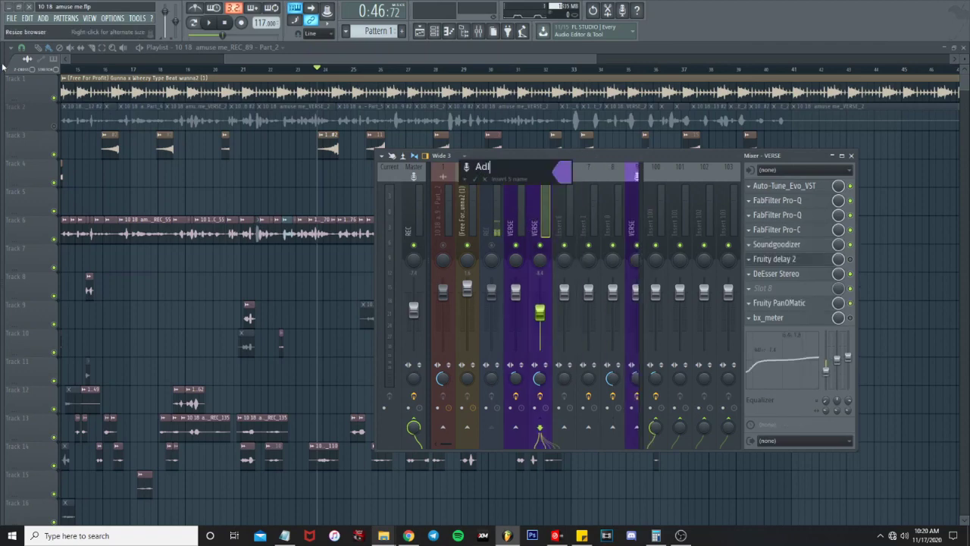
pyautogui.press('Escape')
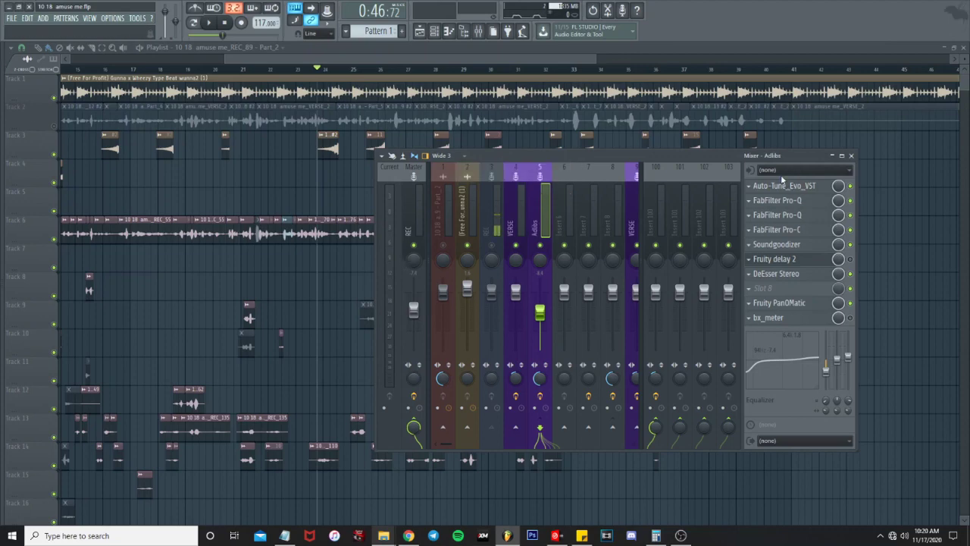
# Examine the settings of both FabFilter Pro-Q equalizers on the Adlibs mixer track, closing each plugin
pyautogui.click(811, 203)
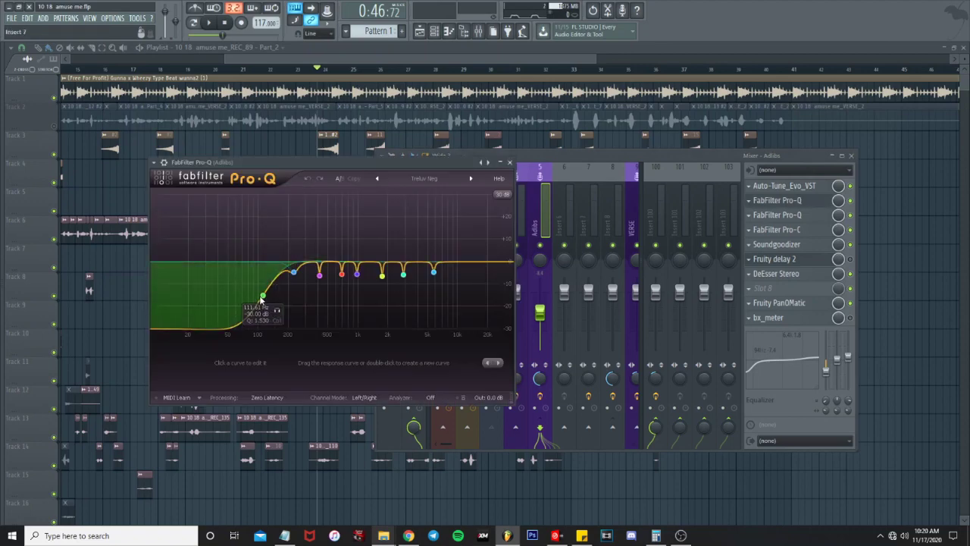
pyautogui.click(509, 162)
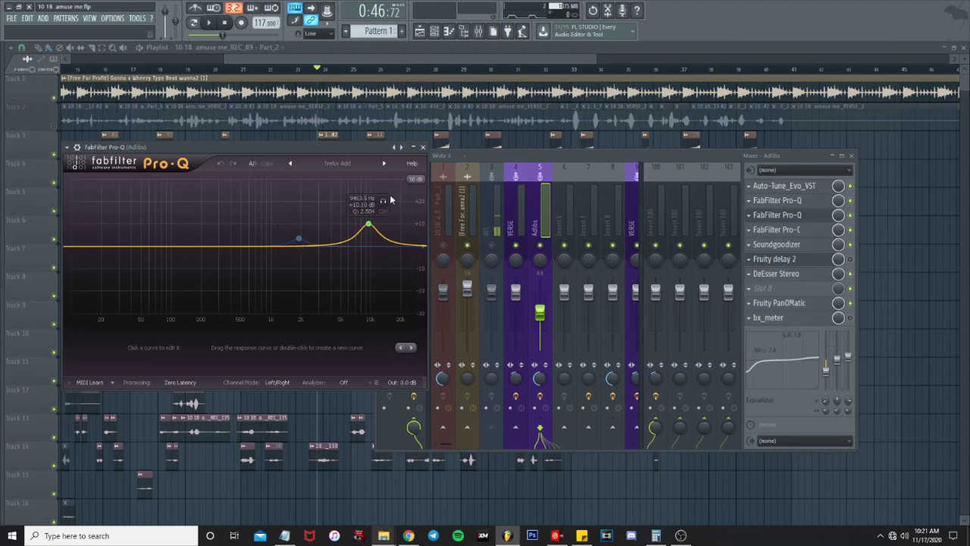
pyautogui.click(422, 147)
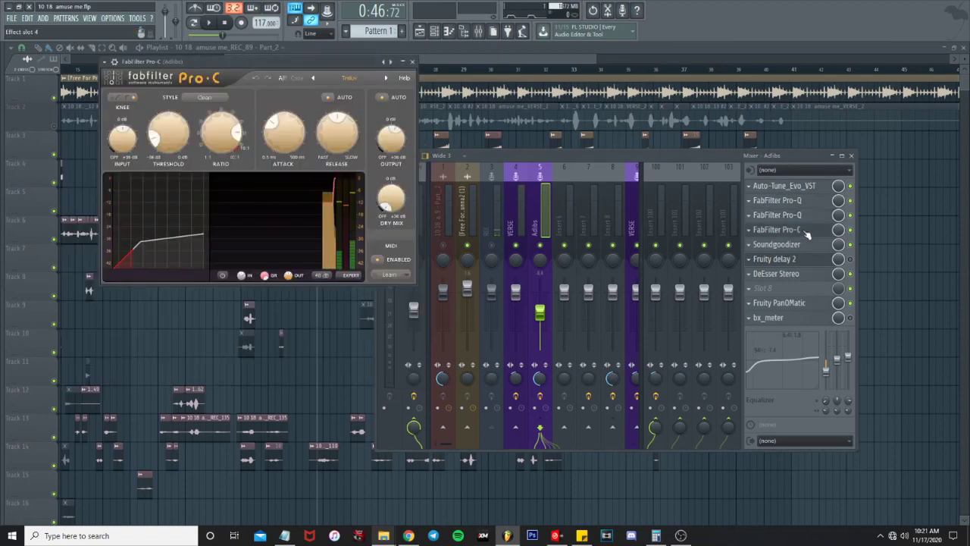
# Examine the FabFilter Pro-C, Soundgoodizer and Fruity PanOMatic settings on the Adlibs track, closing each plugin
pyautogui.click(807, 230)
pyautogui.click(788, 244)
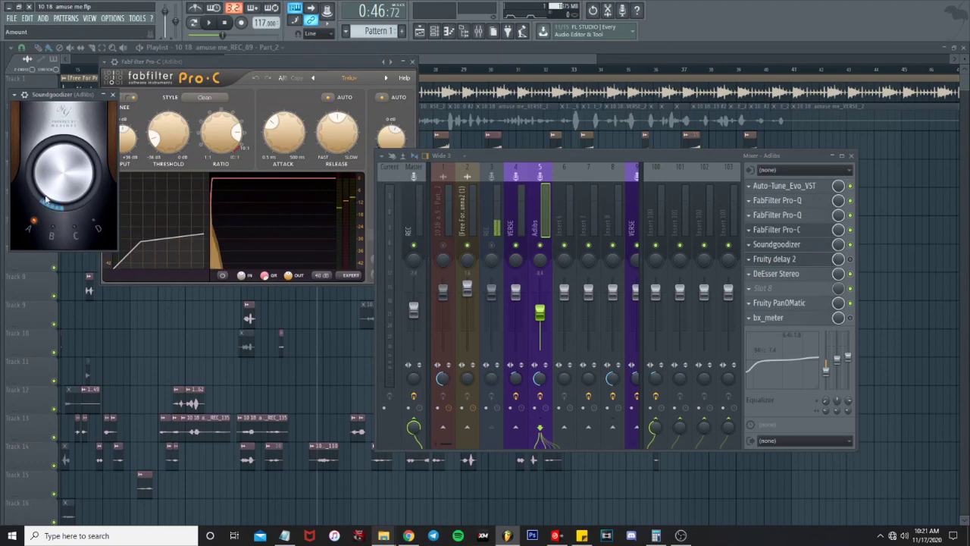
pyautogui.click(112, 95)
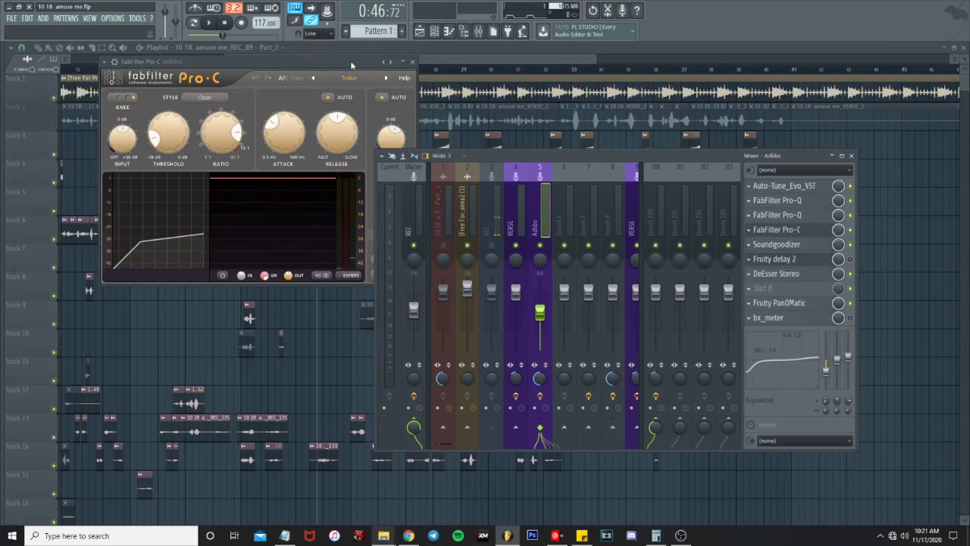
pyautogui.click(412, 62)
pyautogui.click(785, 303)
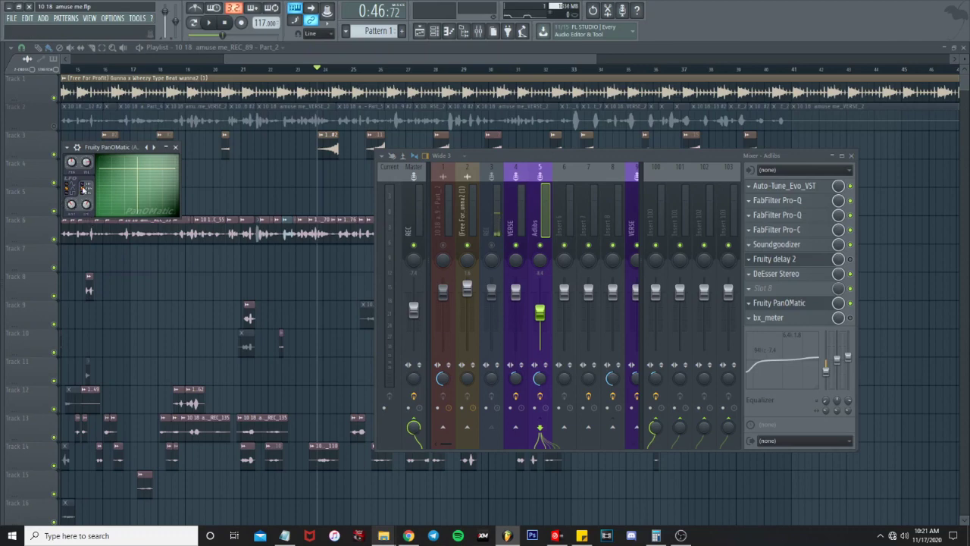
pyautogui.click(175, 148)
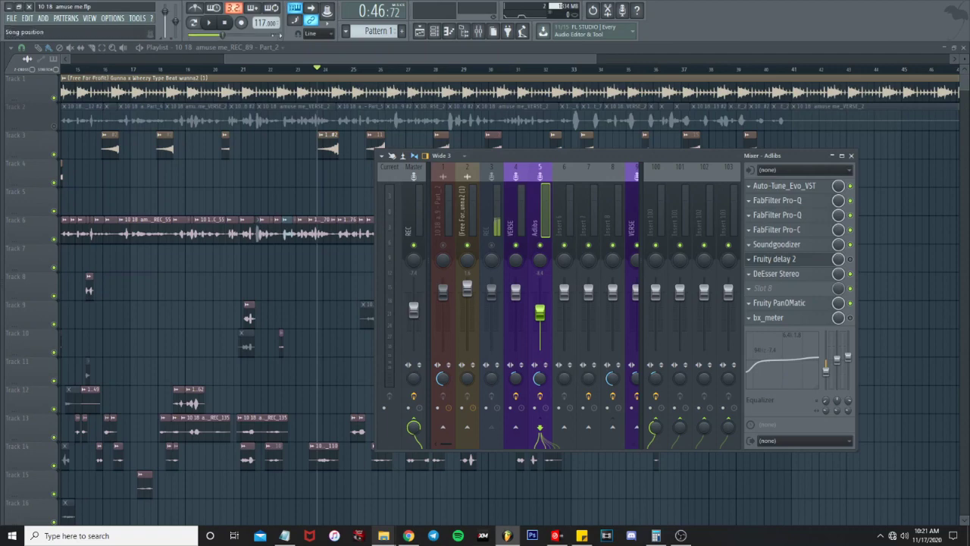
# Hide the mixer, play the song from about bar 22, and stop playback
pyautogui.click(276, 61)
pyautogui.scroll(-4, 317, 148)
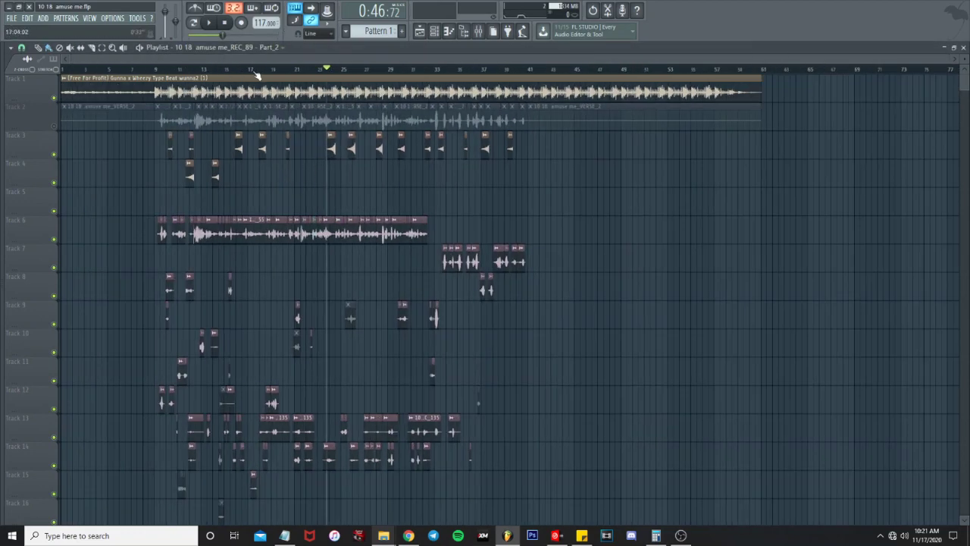
pyautogui.click(316, 72)
pyautogui.scroll(3, 314, 74)
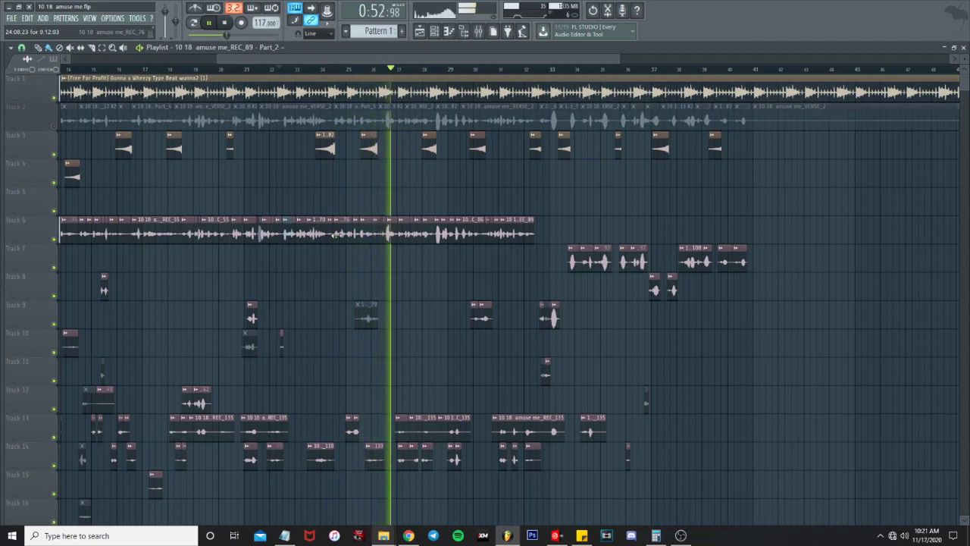
pyautogui.press('space')
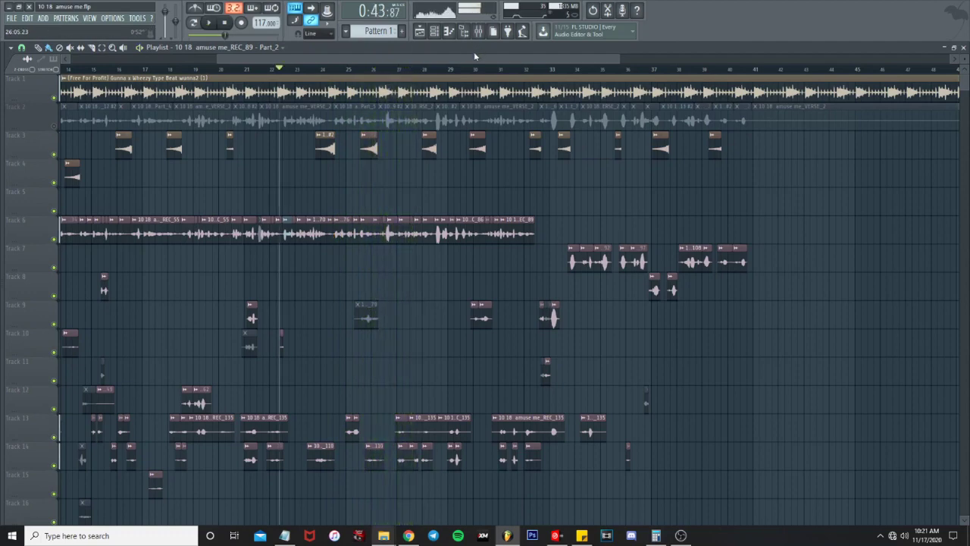
# Select the playlist time range from bar 9 to about bar 40, unmute mixer track 1, and hide the mixer
pyautogui.scroll(-5, 393, 132)
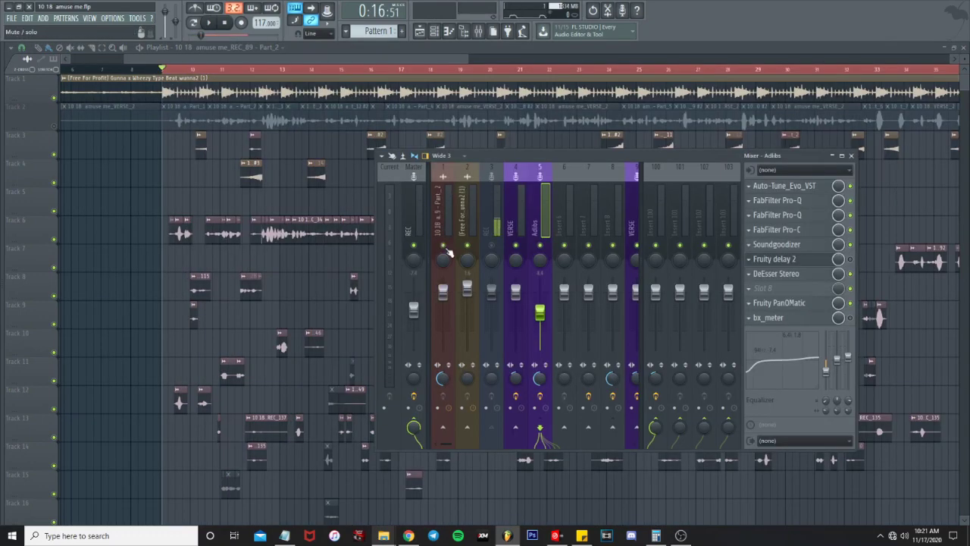
pyautogui.click(439, 220)
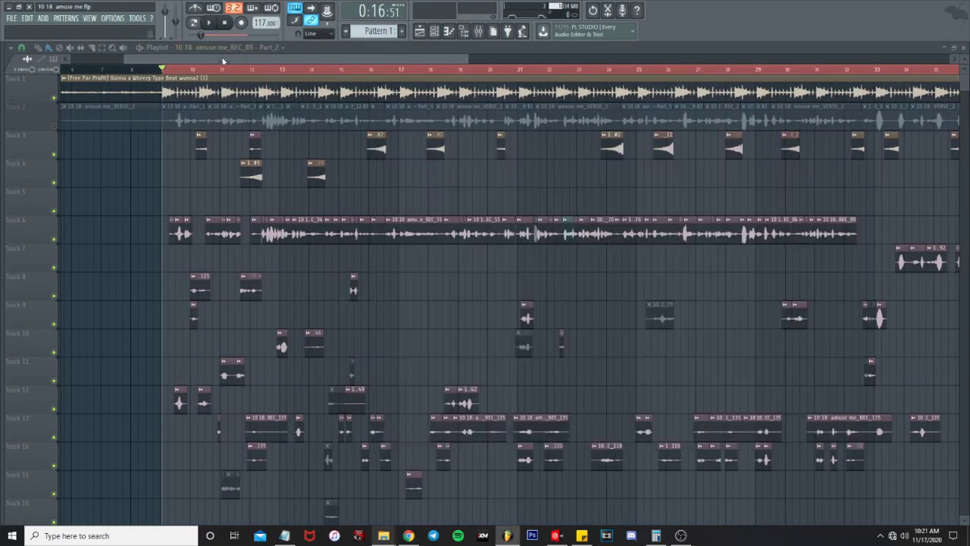
pyautogui.press('F9')
# Select all the clips on playlist Track 3 and Track 4
pyautogui.click(38, 169)
pyautogui.keyDown('shift'); pyautogui.click(38, 144); pyautogui.keyUp('shift')
pyautogui.scroll(-3, 242, 201)
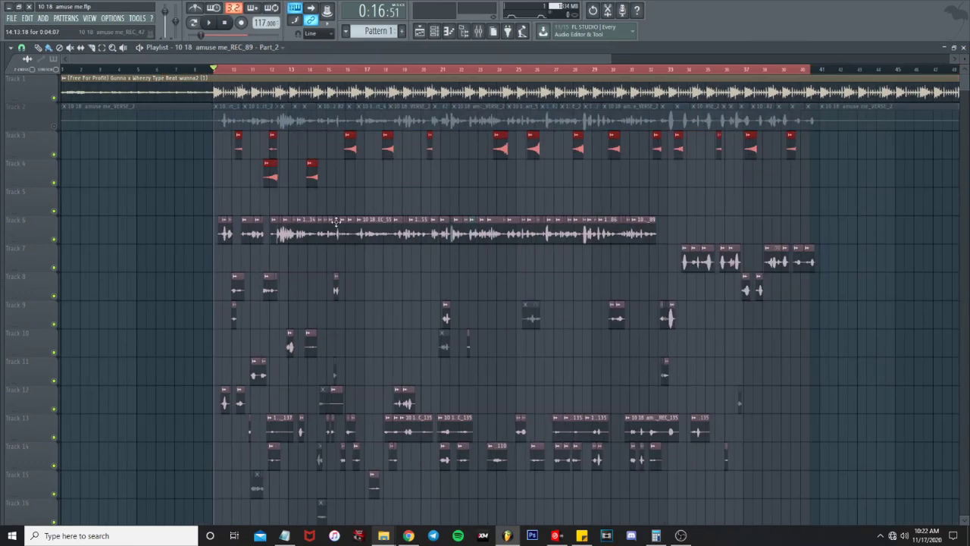
# Deselect the clips and unmute Track 2 in the playlist, leaving the clip source unchanged
pyautogui.scroll(8, 206, 210)
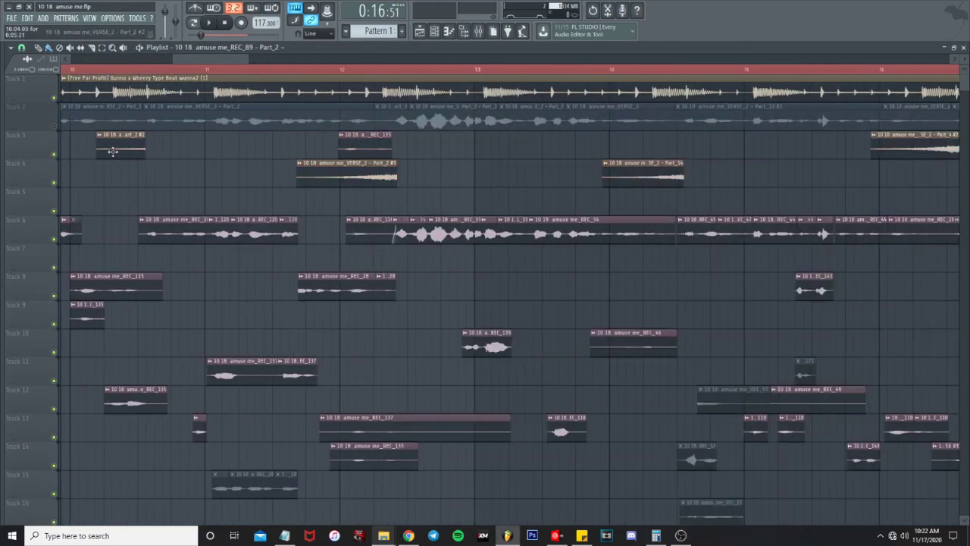
pyautogui.click(54, 126)
pyautogui.click(203, 47)
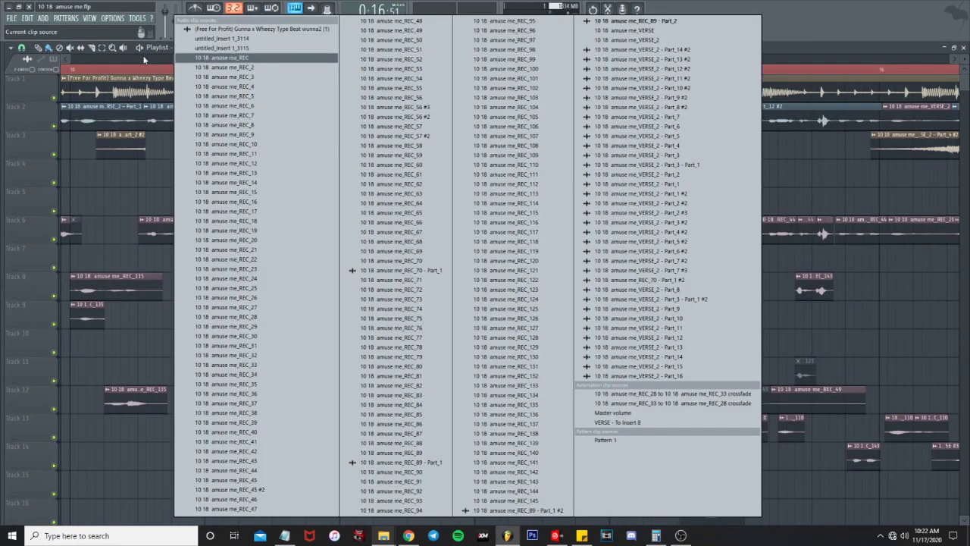
pyautogui.click(62, 174)
pyautogui.keyDown('ctrl'); pyautogui.click(210, 143); pyautogui.keyUp('ctrl')
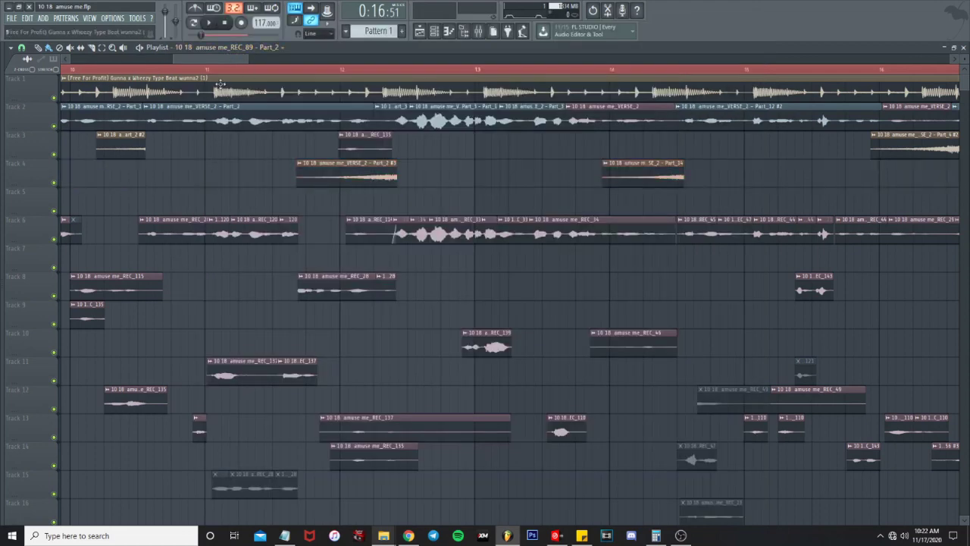
# Move the song position to the first clip on Track 3, just after bar 10
pyautogui.scroll(-3, 220, 82)
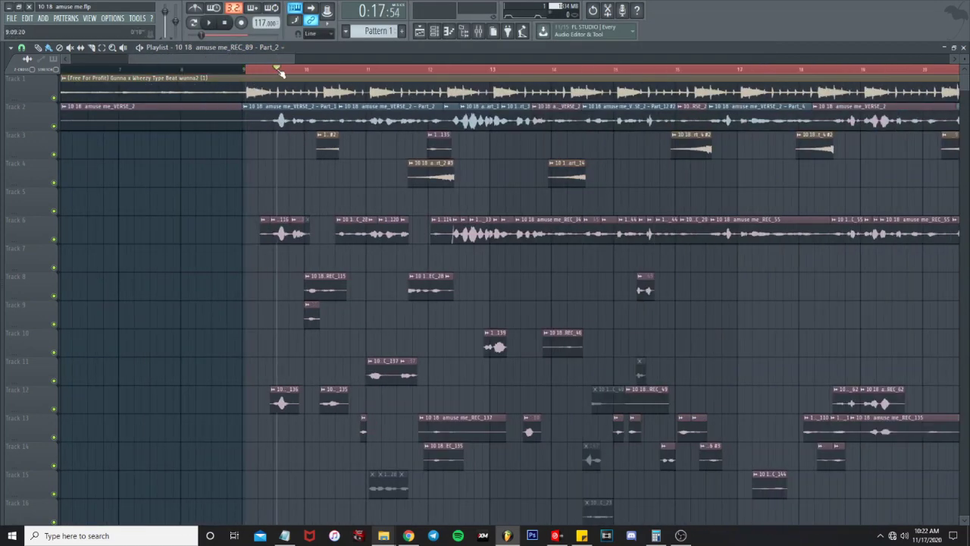
pyautogui.scroll(2, 294, 70)
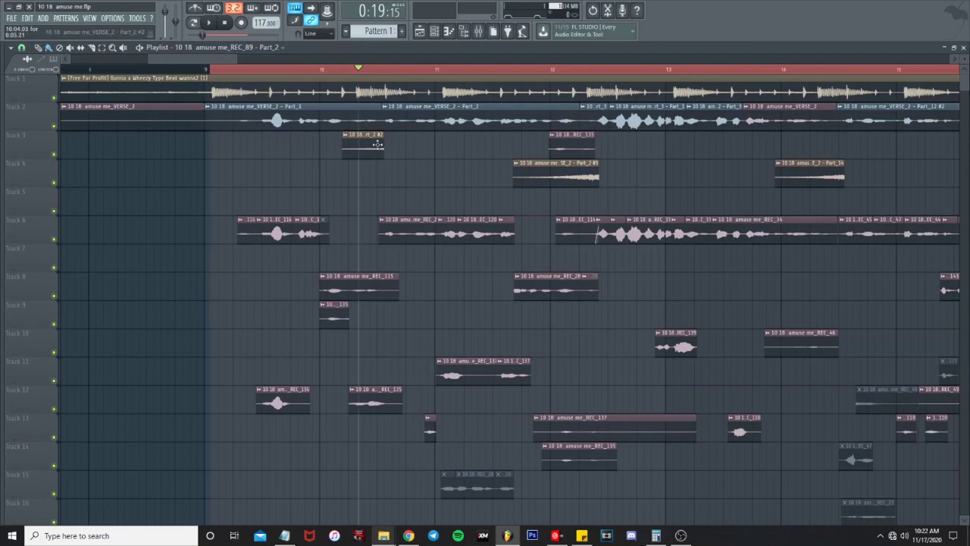
pyautogui.click(387, 107)
pyautogui.click(352, 55)
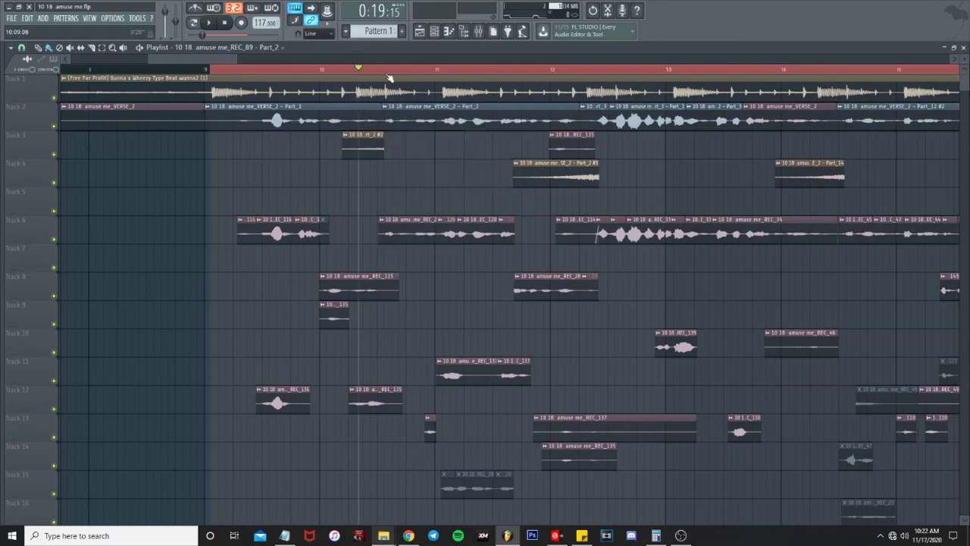
pyautogui.scroll(-3, 447, 159)
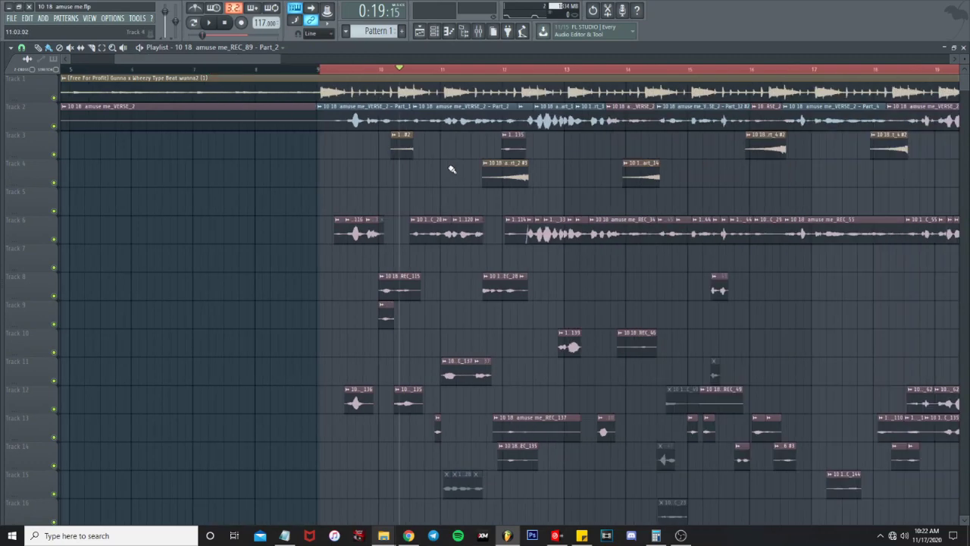
# Reverse the VERSE_2 - Part_2 sample from Track 2 in Edison and apply Convolution reverb with the Default impulse and Add tail
pyautogui.doubleClick(480, 126)
pyautogui.rightClick(227, 289)
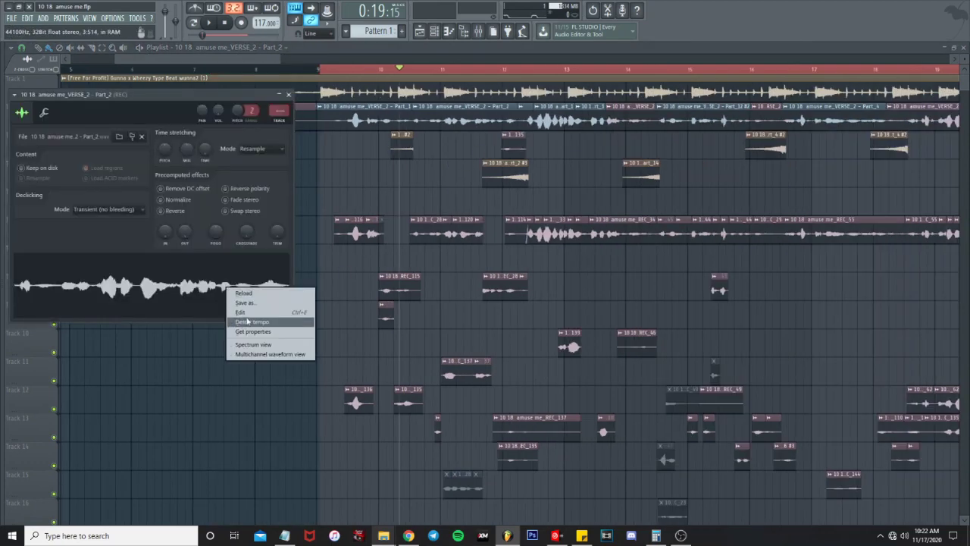
pyautogui.click(252, 319)
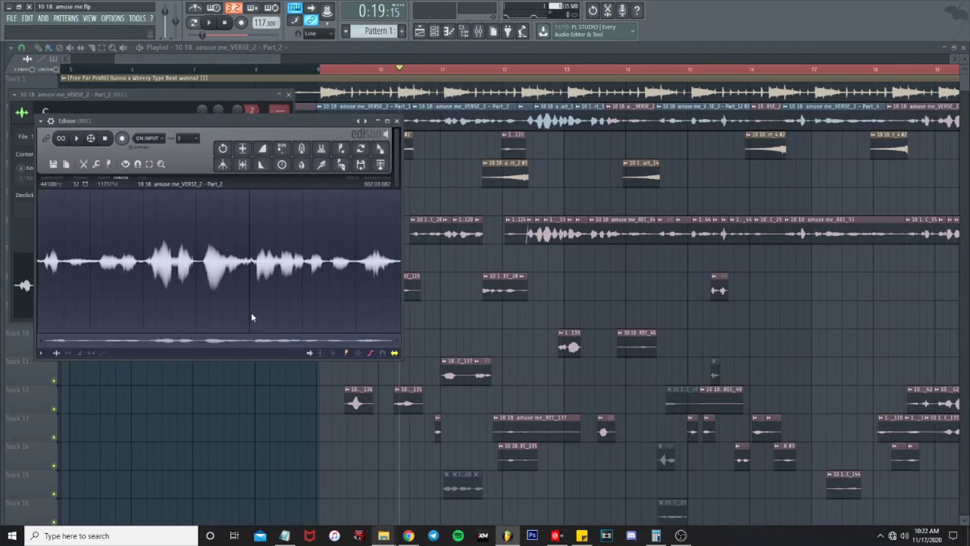
pyautogui.hotkey('alt', 'y')
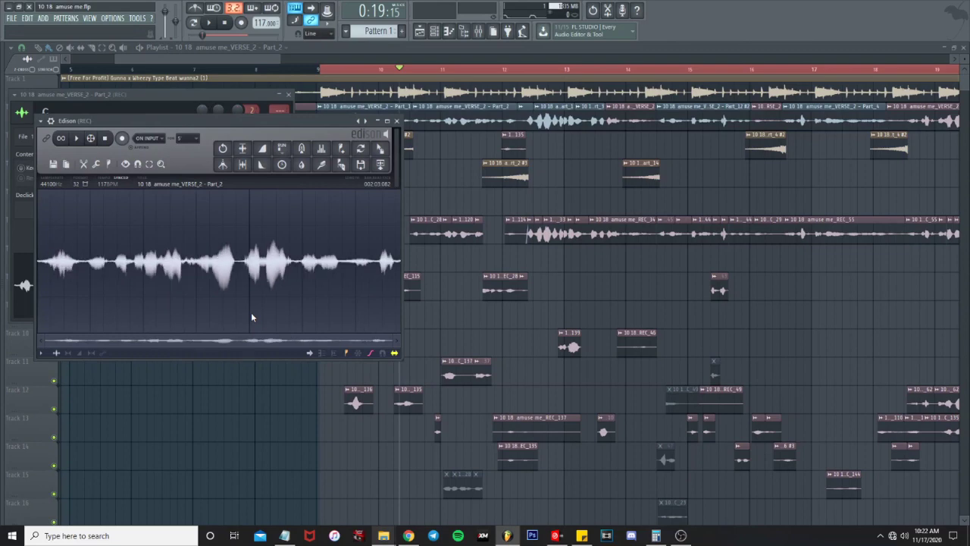
pyautogui.click(301, 148)
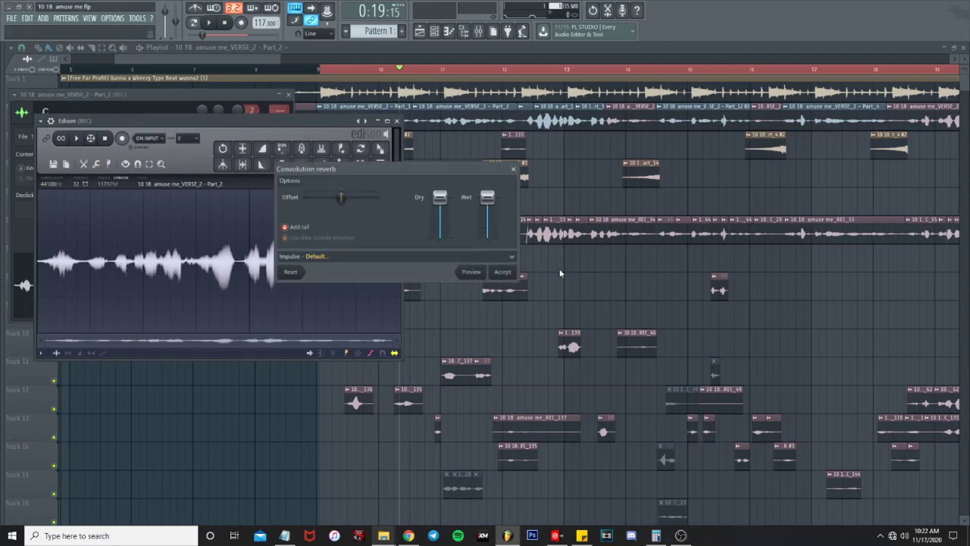
pyautogui.click(500, 271)
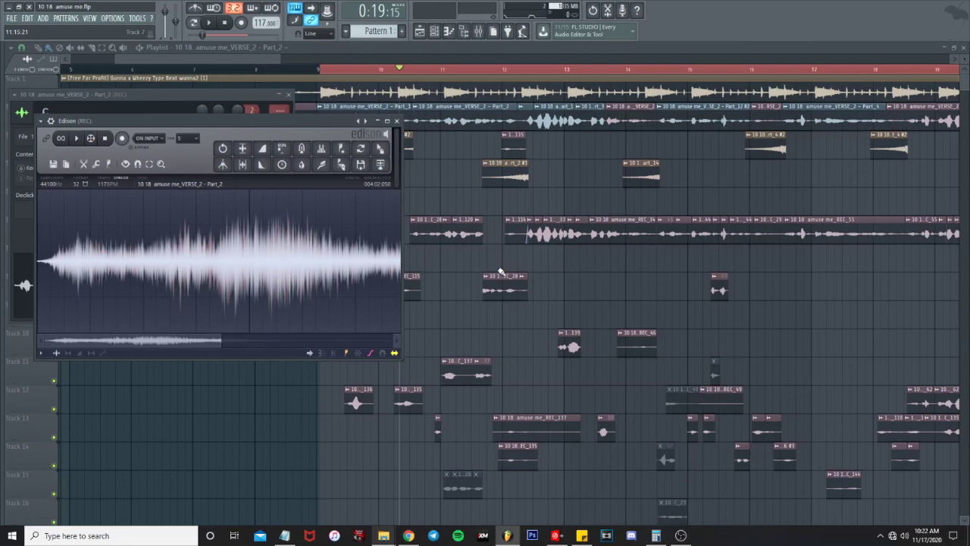
# Place the processed Edison sample on Track 4 between bars 10 and 11, and delete the placed clip
pyautogui.click(241, 164)
pyautogui.moveTo(381, 147); pyautogui.dragTo(430, 165)
pyautogui.scroll(3, 423, 172)
pyautogui.rightClick(422, 174)
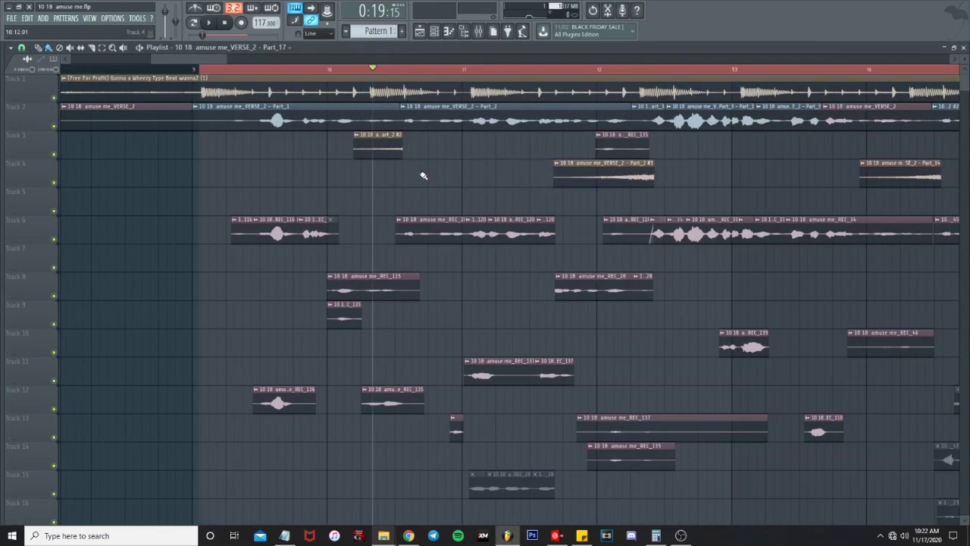
# Play the song from just before bar 10 and stop playback
pyautogui.moveTo(310, 71); pyautogui.dragTo(289, 73)
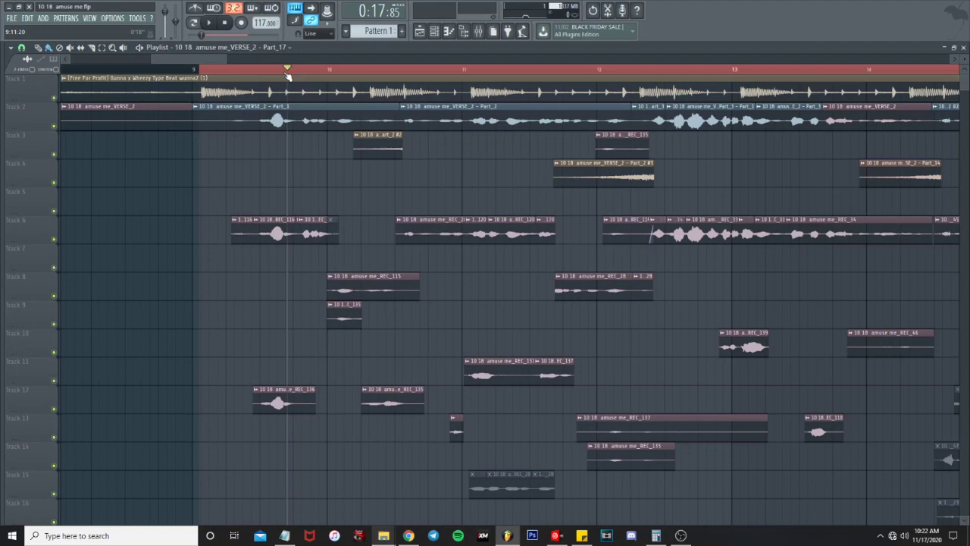
pyautogui.press('space')
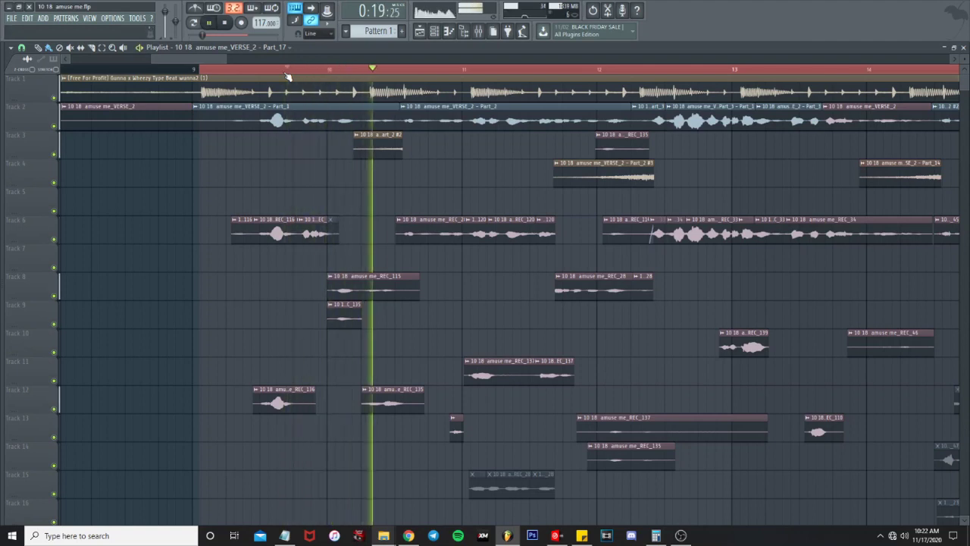
pyautogui.press('space')
# Replay the section from just before bar 10 with the beat on Track 1 and the vocals on Track 2 muted
pyautogui.press('space')
pyautogui.click(54, 97)
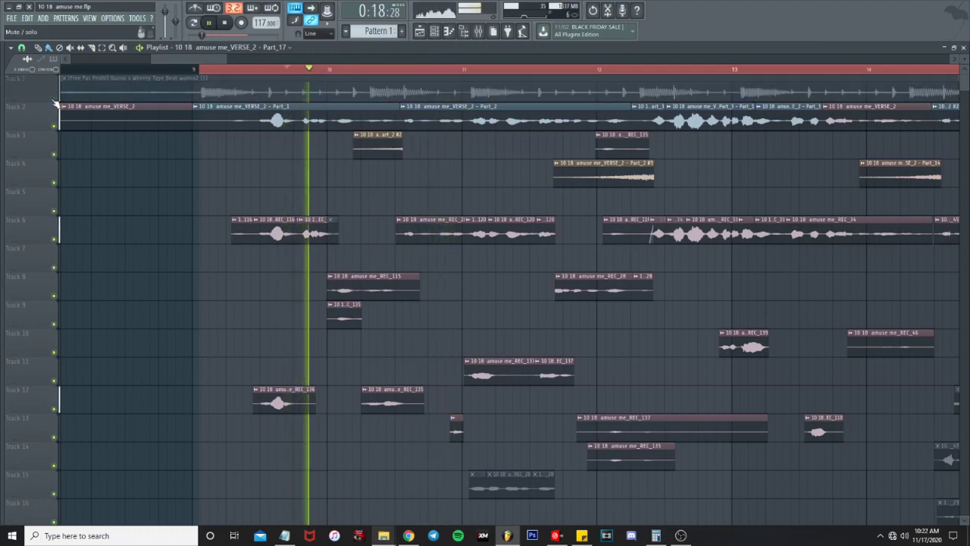
pyautogui.press('space')
pyautogui.press('space')
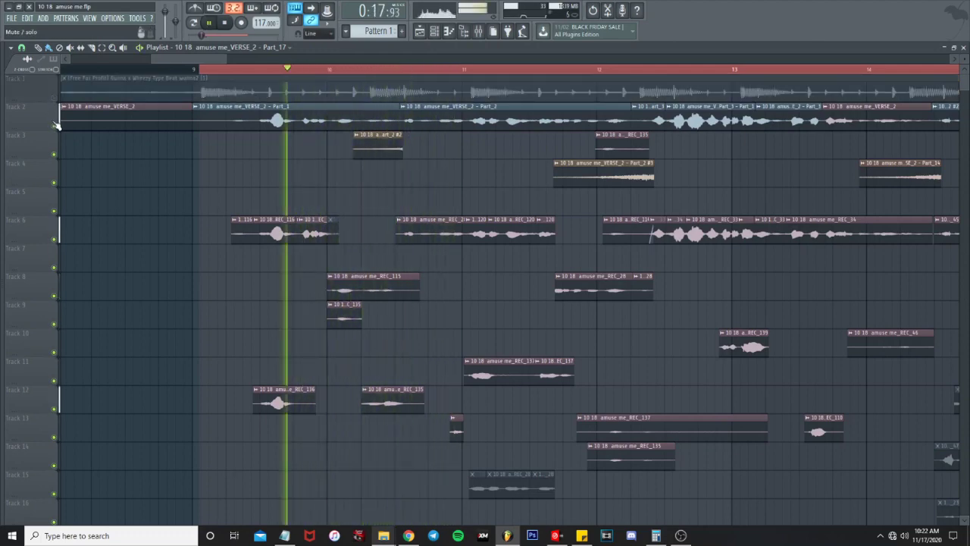
pyautogui.click(54, 127)
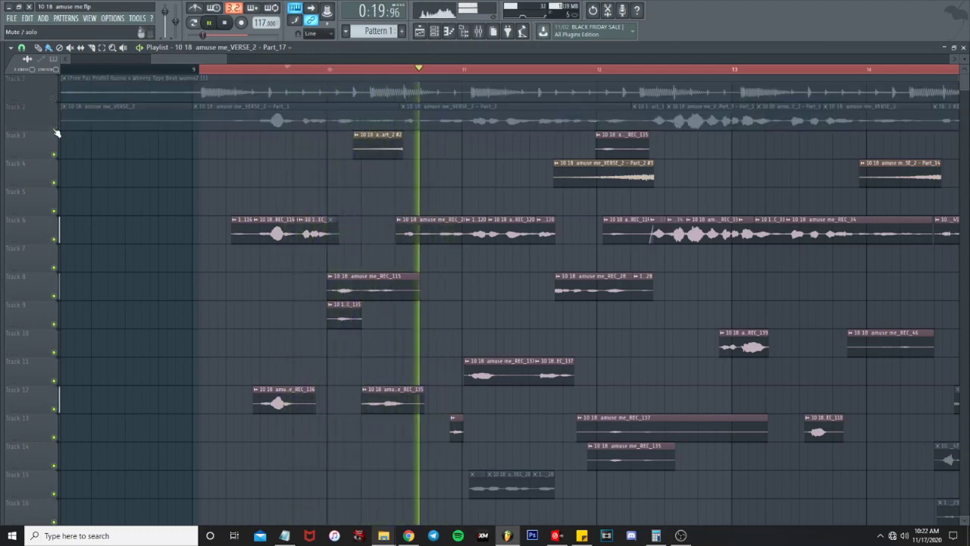
# Stop playback and play the vocals from about bar 11.6
pyautogui.press('space')
pyautogui.click(543, 69)
pyautogui.press('space')
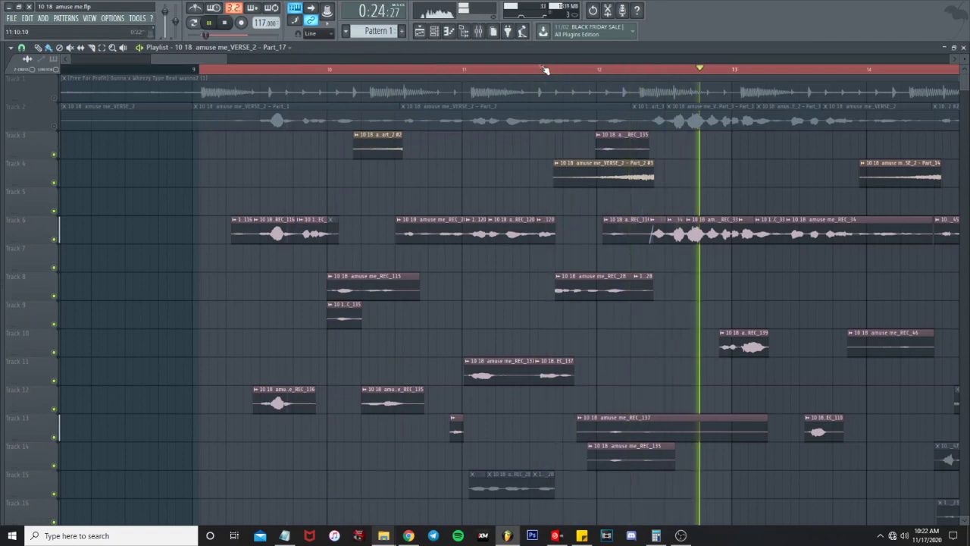
# Let the vocals play on past bar 14, following the reversed clips on Tracks 3 and 4, and stop playback
pyautogui.scroll(-3, 547, 72)
pyautogui.scroll(2, 549, 77)
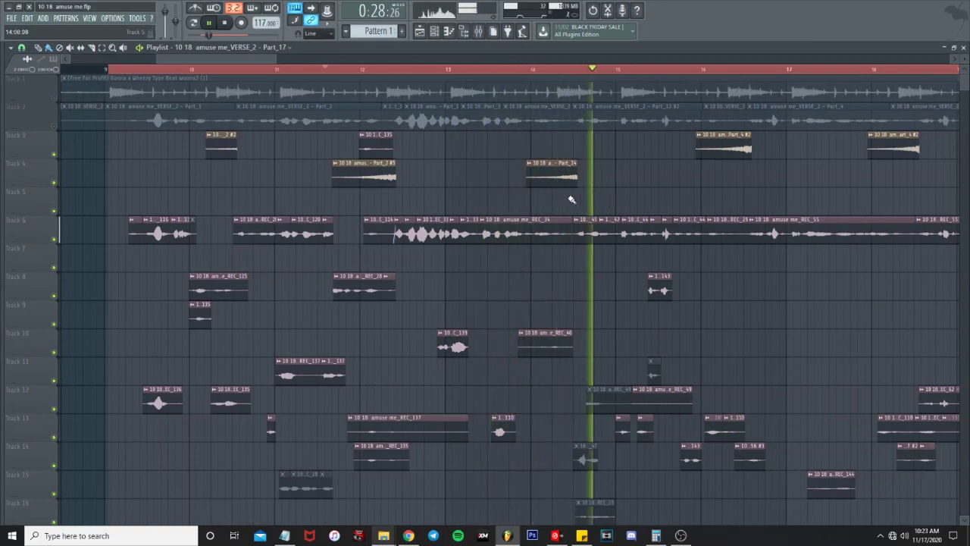
pyautogui.scroll(-3, 558, 197)
pyautogui.press('space')
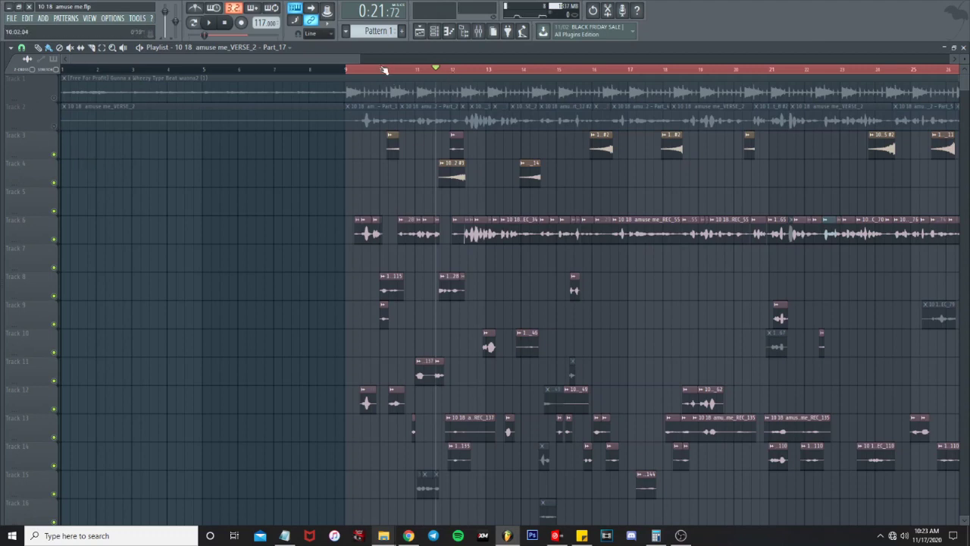
# Play the vocals from about bar 10, through the first reversed clip on Track 3, and stop playback
pyautogui.click(352, 69)
pyautogui.scroll(5, 385, 151)
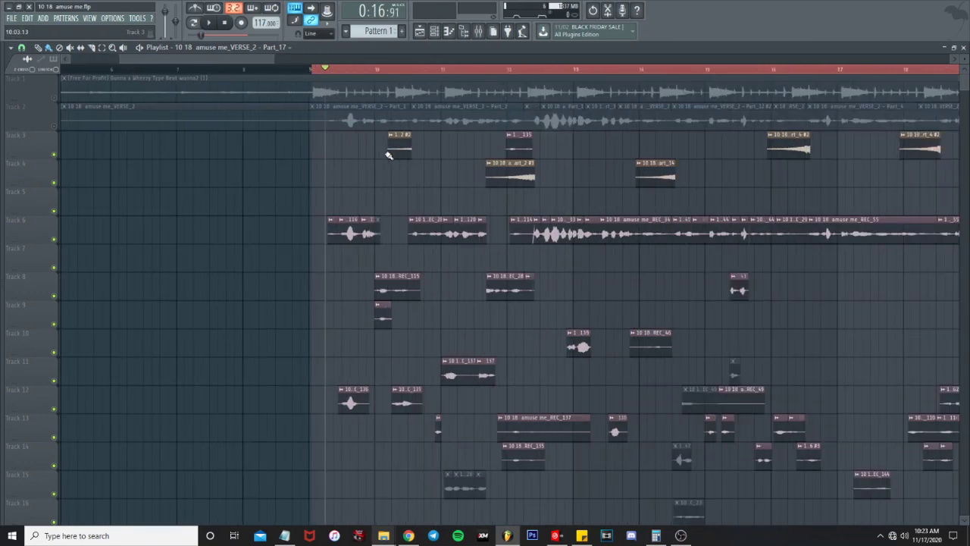
pyautogui.moveTo(361, 71); pyautogui.dragTo(370, 71)
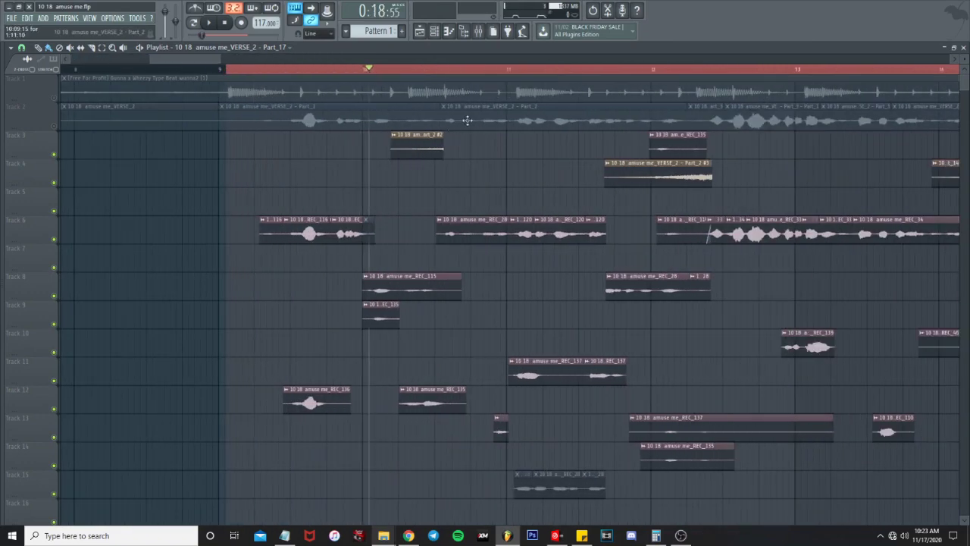
pyautogui.press('space')
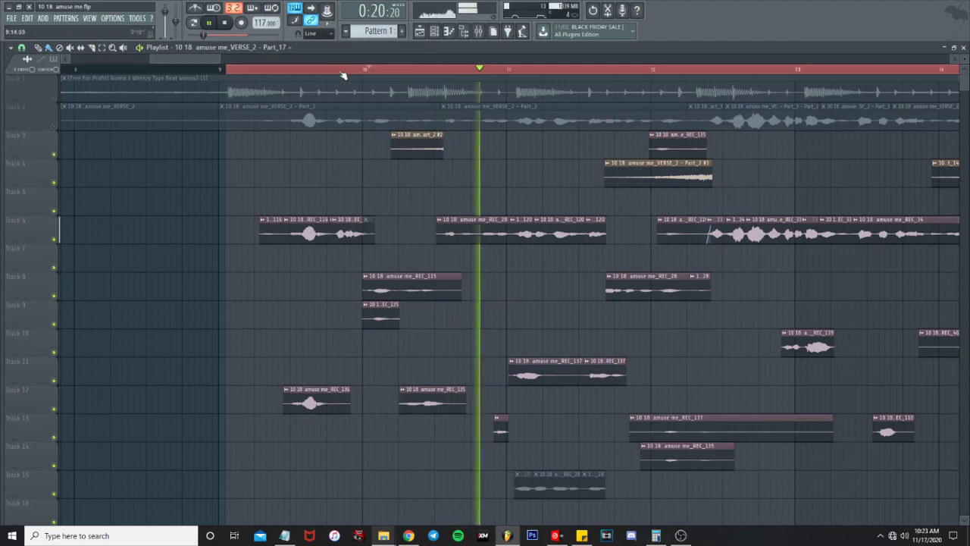
pyautogui.press('space')
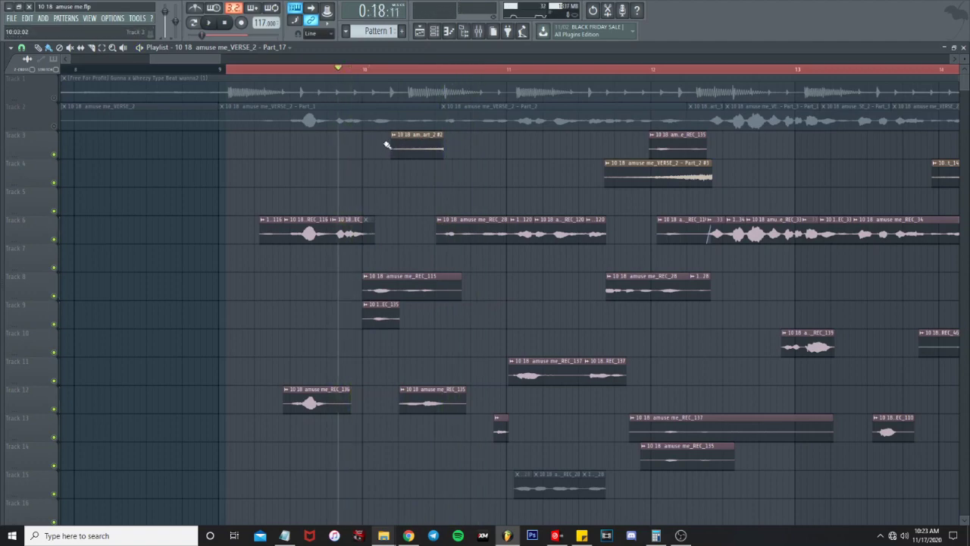
# Replay the vocals from several points around the first reversed clip on Track 3, just after bar 10, and stop playback
pyautogui.click(392, 70)
pyautogui.press('space')
pyautogui.press('space')
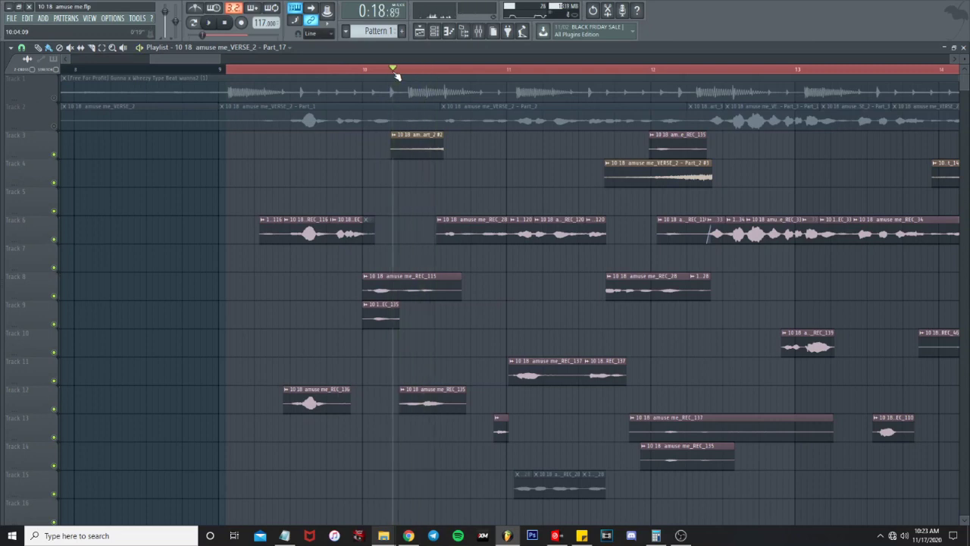
pyautogui.click(376, 70)
pyautogui.press('space')
pyautogui.press('space')
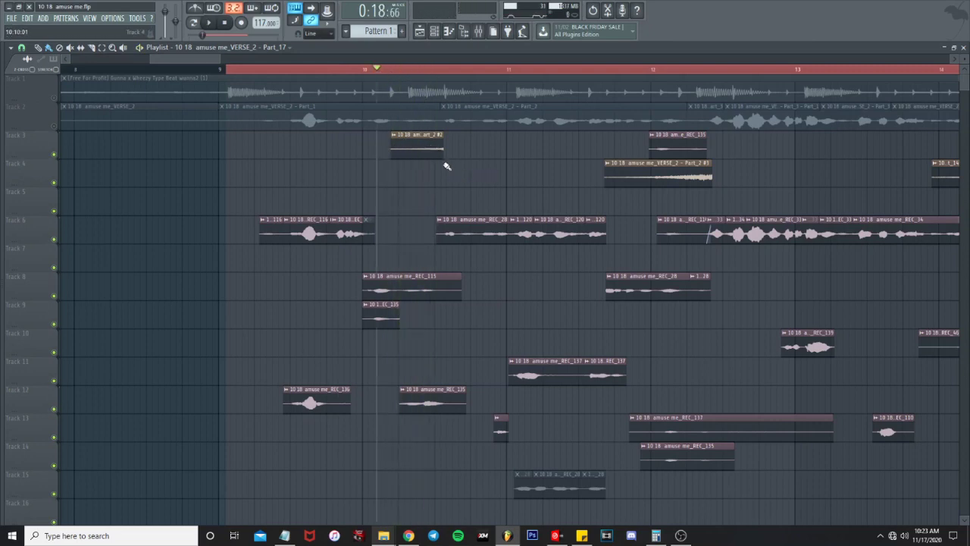
pyautogui.press('space')
pyautogui.scroll(-2, 455, 174)
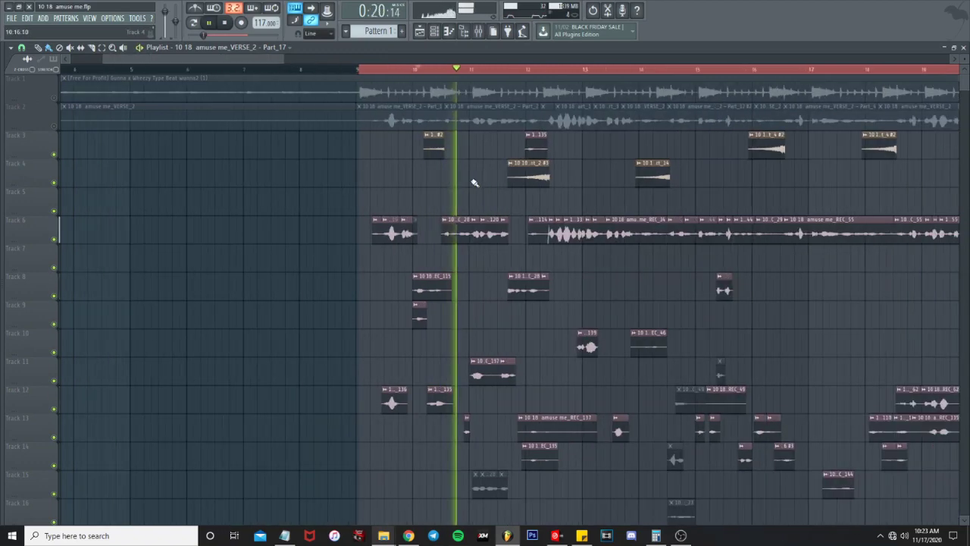
pyautogui.press('space')
# Play the section from about bar 11.4 into the reversed clip on Track 4 and stop playback
pyautogui.click(511, 71)
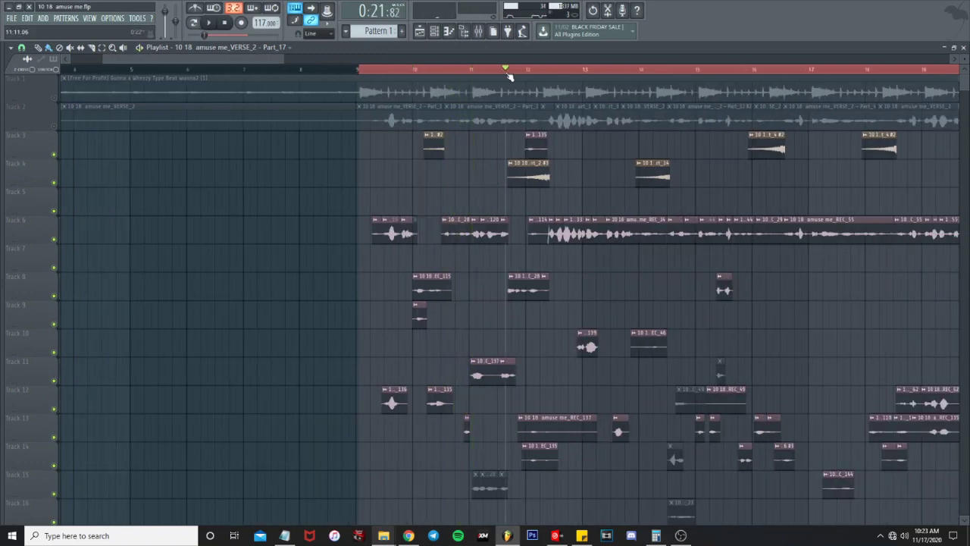
pyautogui.scroll(2, 588, 326)
pyautogui.scroll(2, 502, 137)
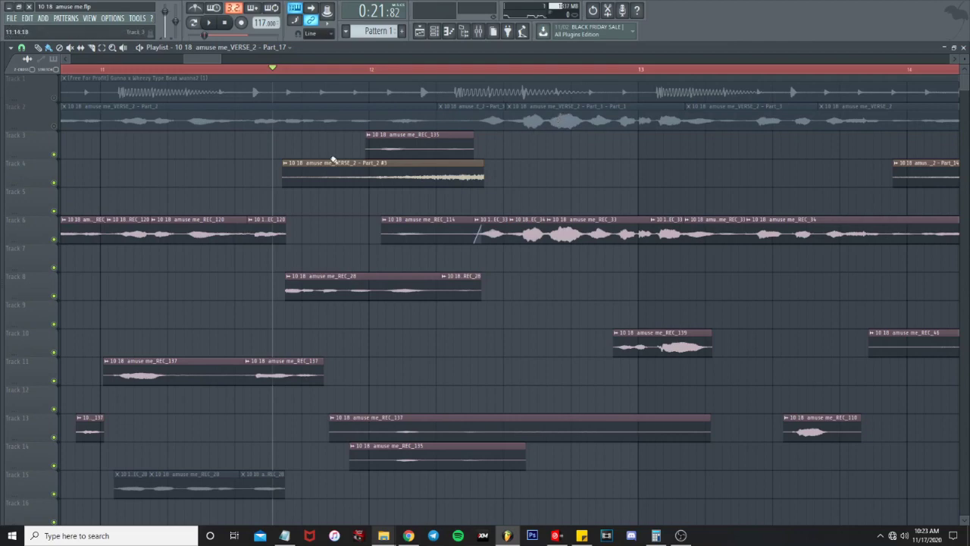
pyautogui.click(194, 70)
pyautogui.doubleClick(305, 177)
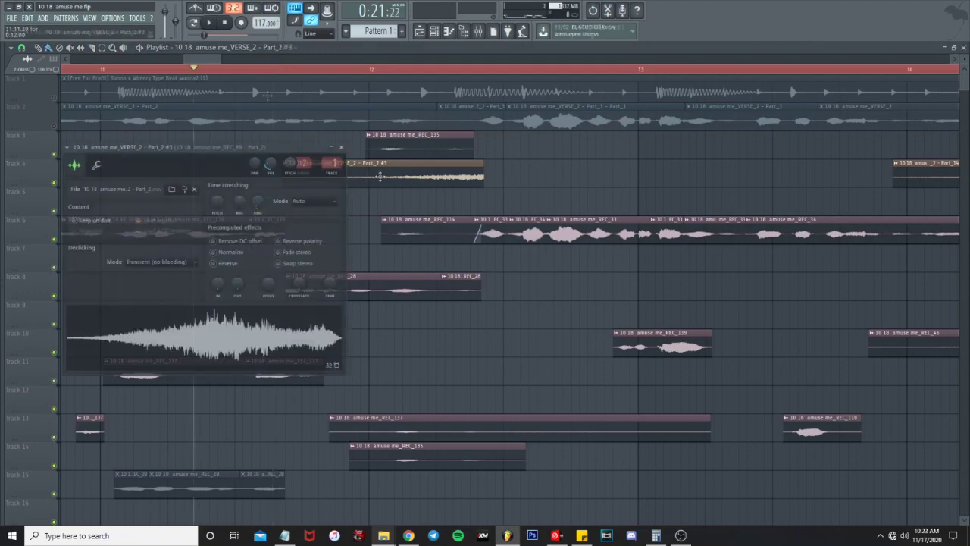
pyautogui.click(341, 147)
pyautogui.press('space')
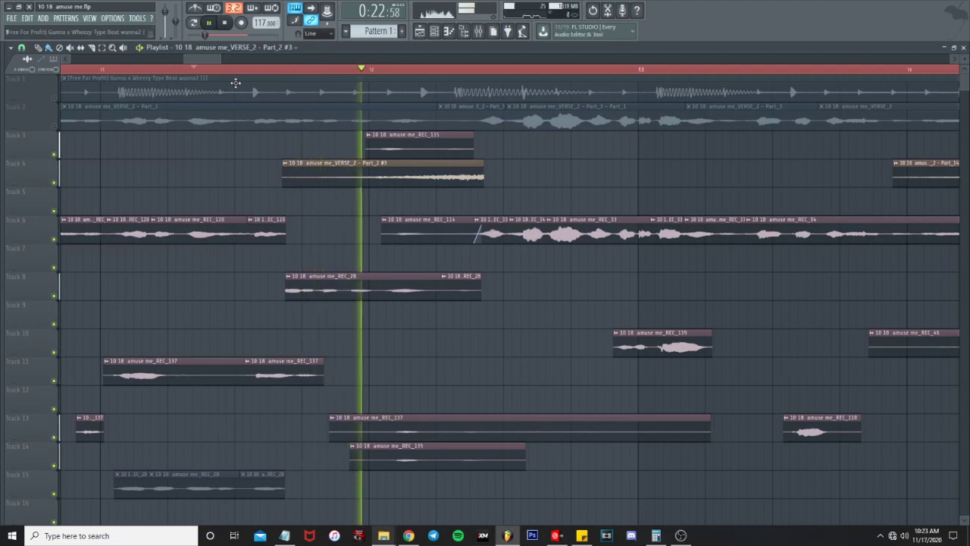
pyautogui.press('space')
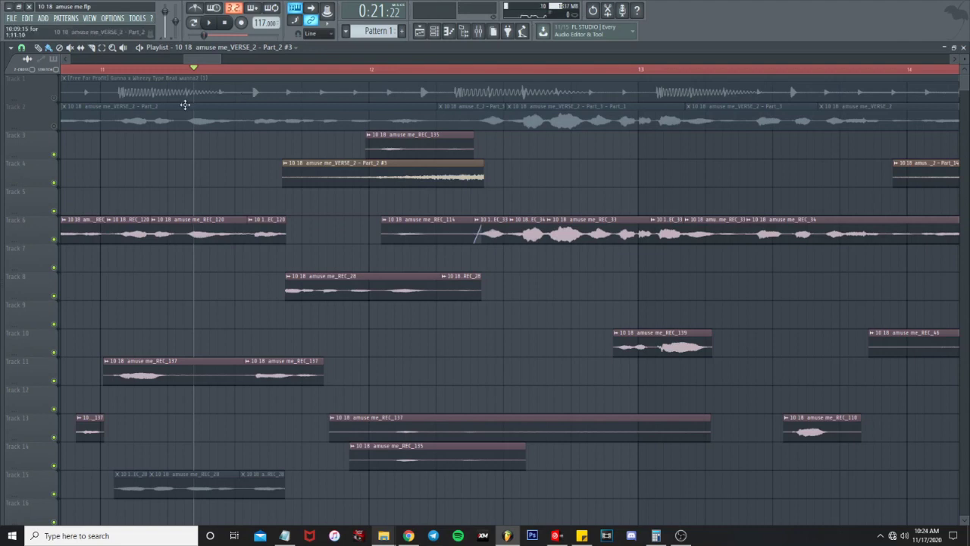
# Replay the transition from about bar 11.4 until nearly bar 13 or beyond, and stop playback
pyautogui.press('space')
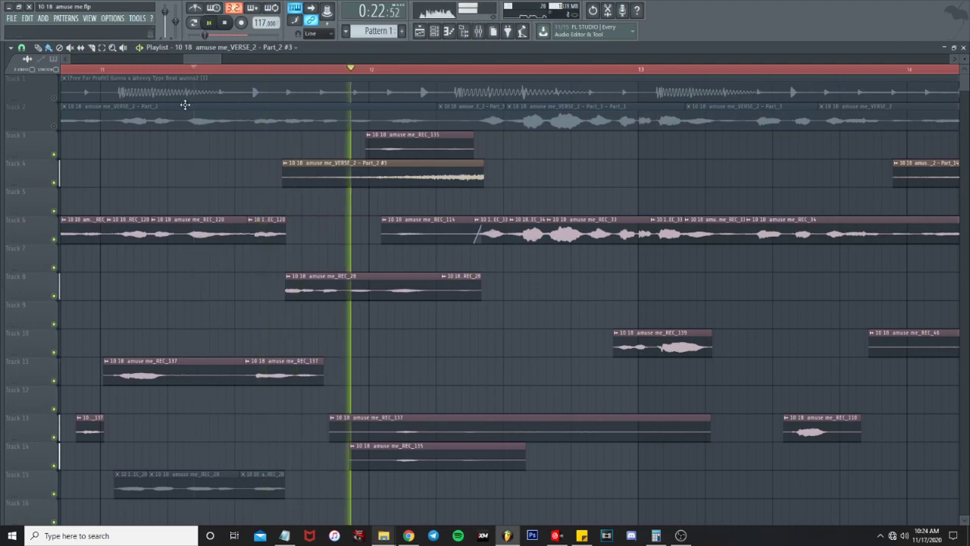
pyautogui.scroll(-5, 356, 189)
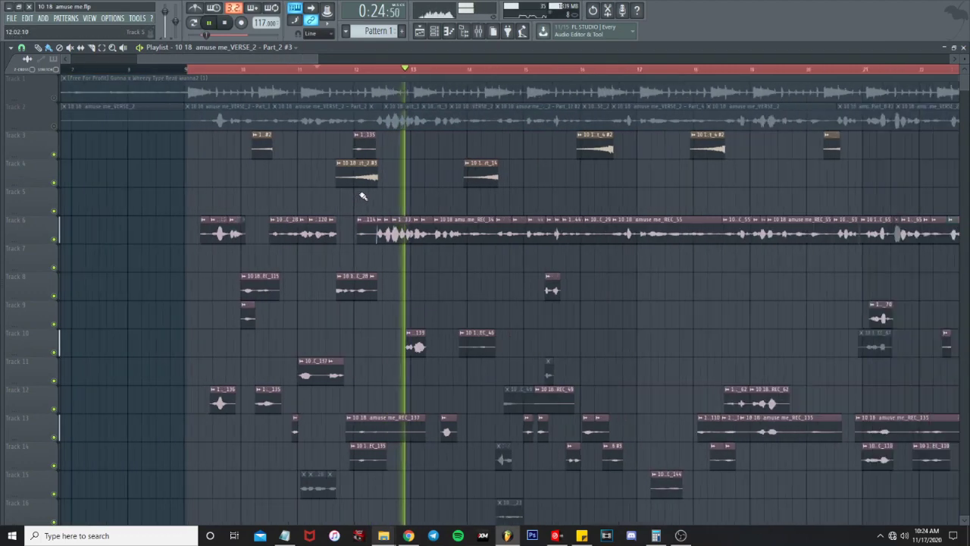
pyautogui.press('space')
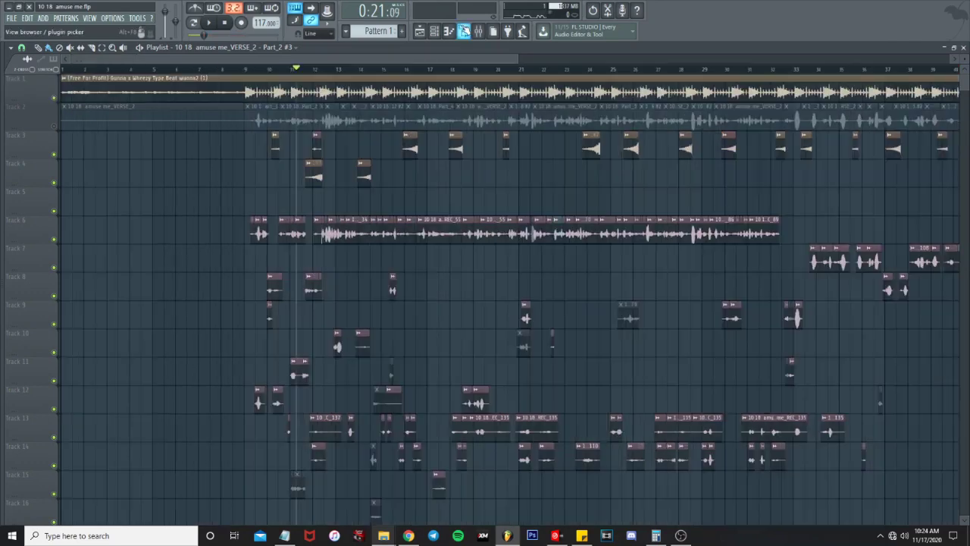
# Open the mixer's Master track, inspect the curve of its first FabFilter Pro-Q, and close the plugin
pyautogui.click(478, 31)
pyautogui.click(416, 203)
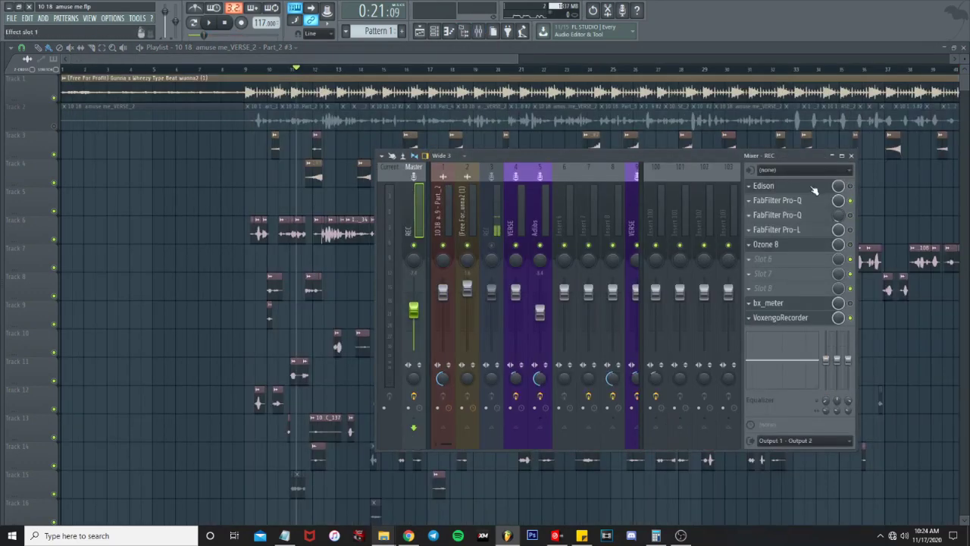
pyautogui.click(794, 202)
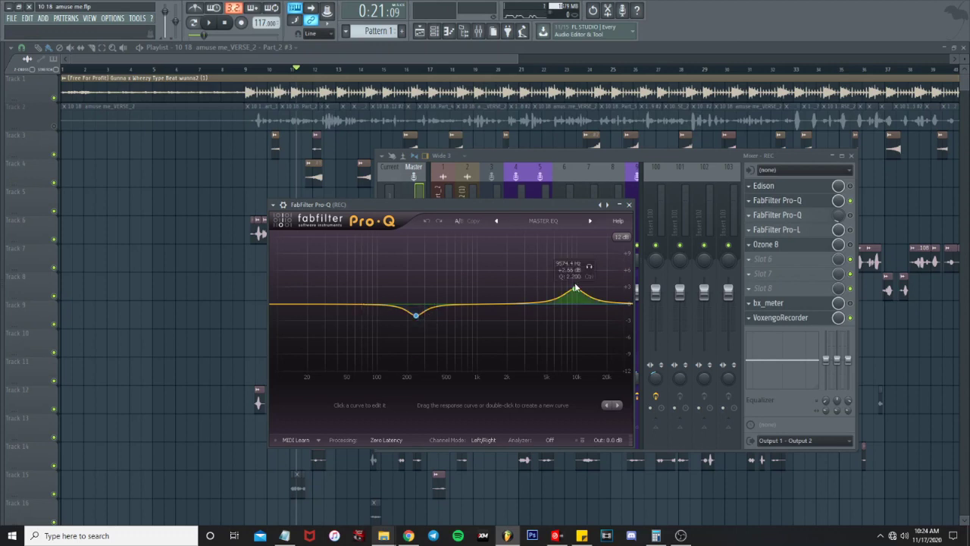
pyautogui.click(628, 205)
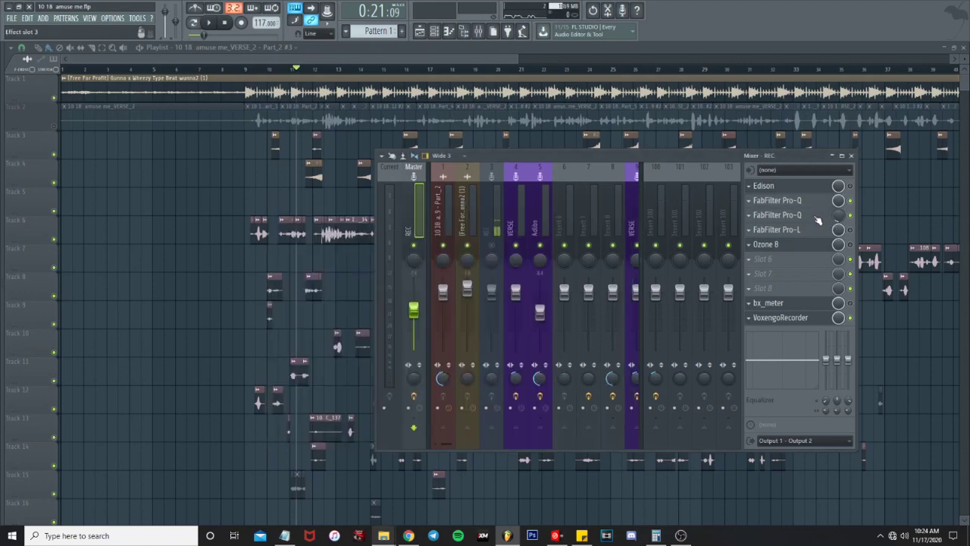
# Open the Master's second FabFilter Pro-Q, copy its mix level, and raise that level to full
pyautogui.click(816, 216)
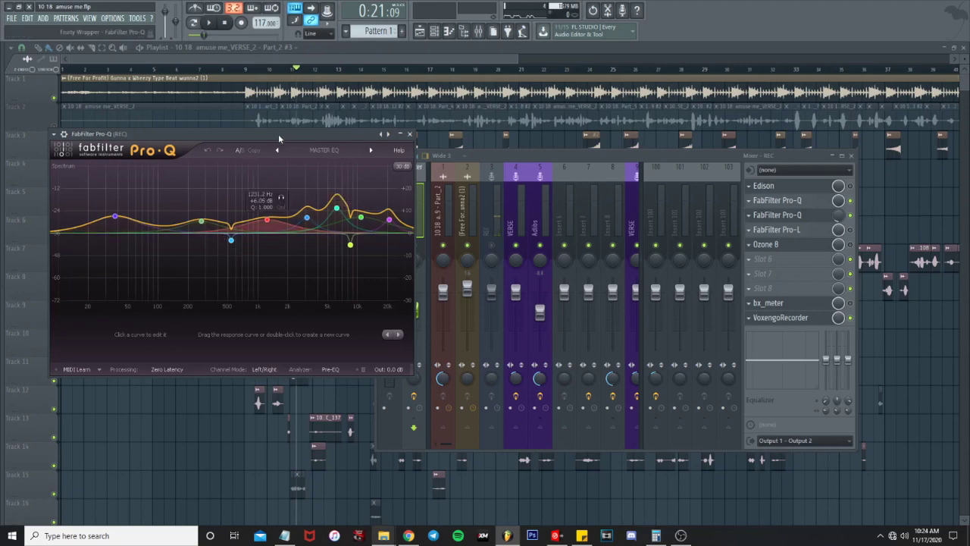
pyautogui.moveTo(279, 132); pyautogui.dragTo(416, 162)
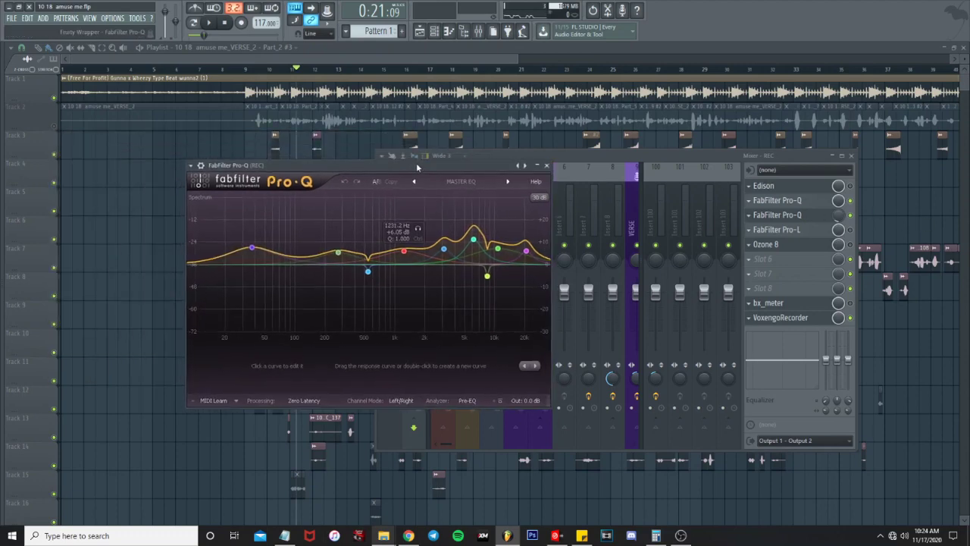
pyautogui.rightClick(839, 219)
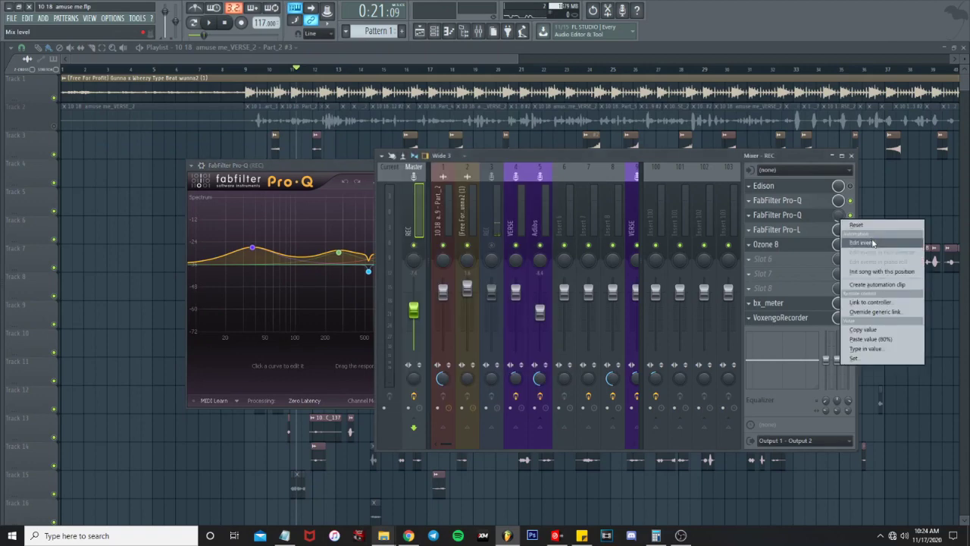
pyautogui.click(871, 329)
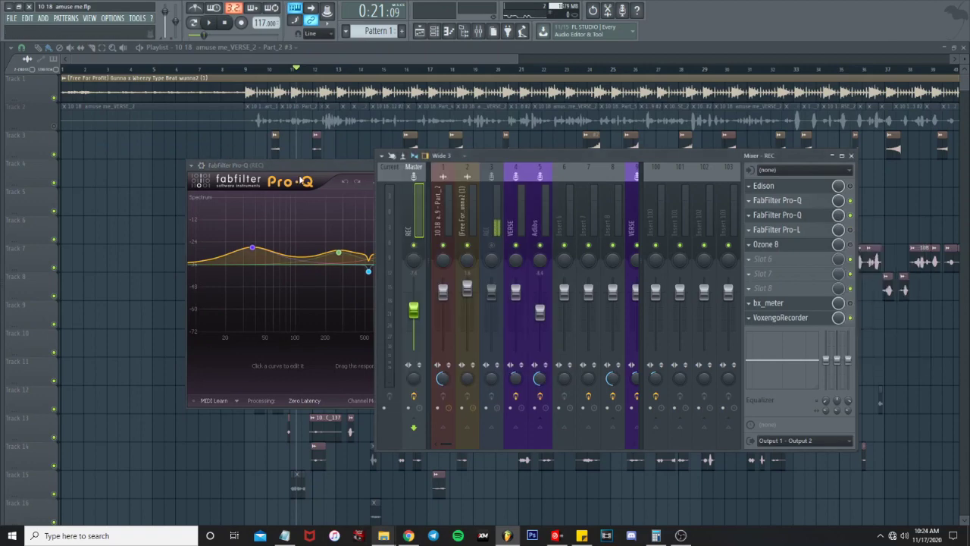
pyautogui.click(781, 214)
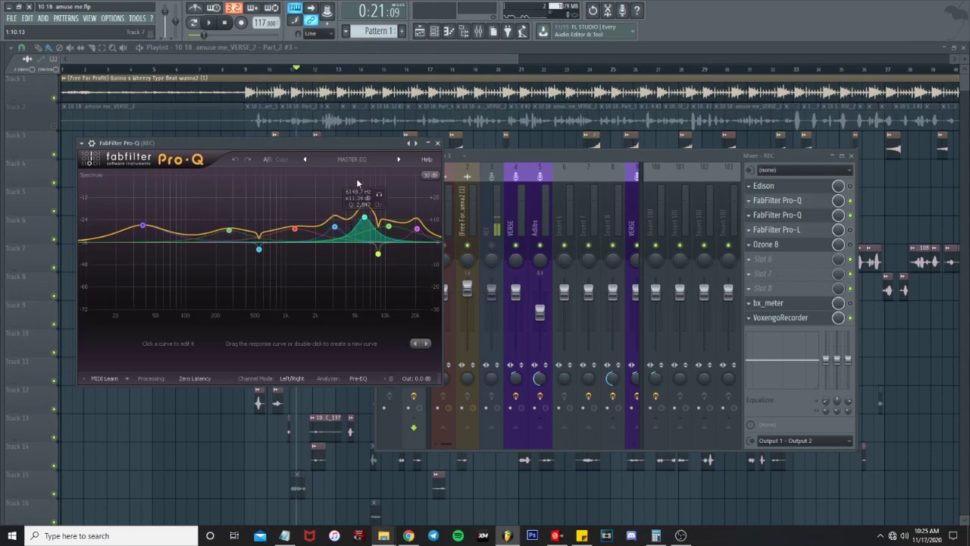
# Play the song with the Master's second FabFilter Pro-Q fully applied, turn its mix level back down, and close the plugin
pyautogui.press('space')
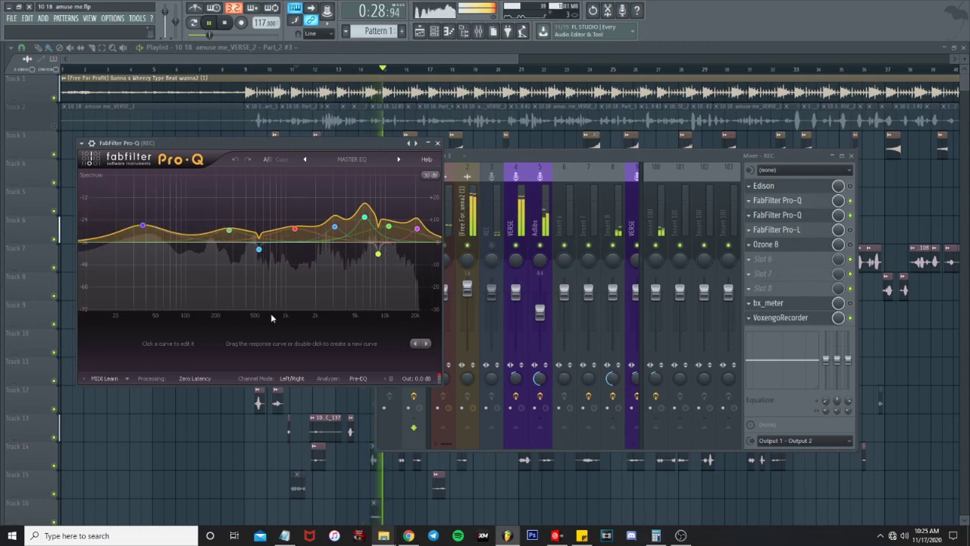
pyautogui.press('space')
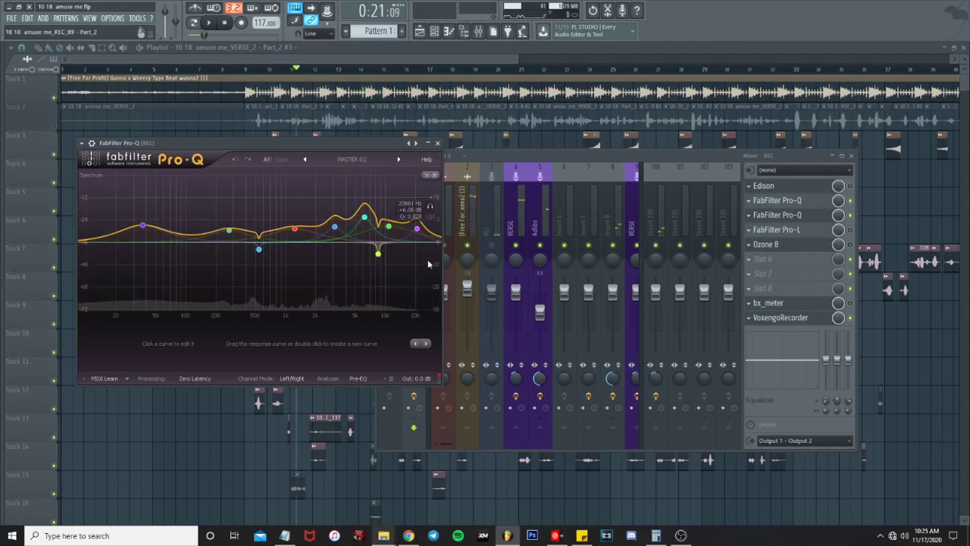
pyautogui.moveTo(839, 216); pyautogui.dragTo(839, 266)
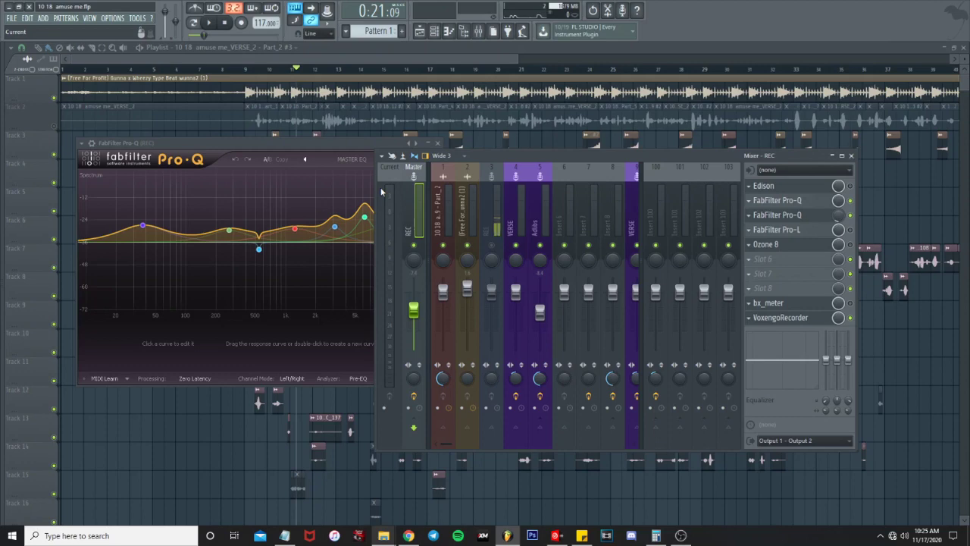
pyautogui.click(437, 143)
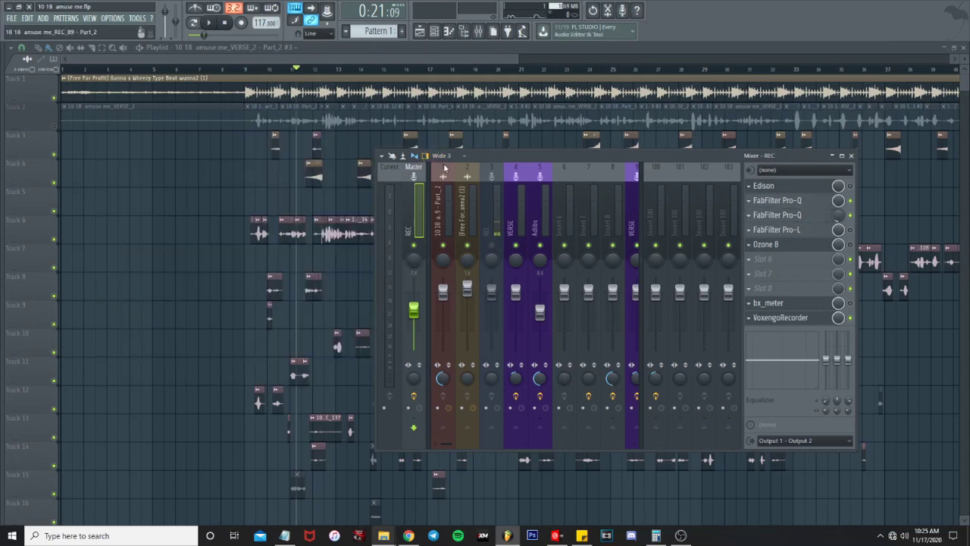